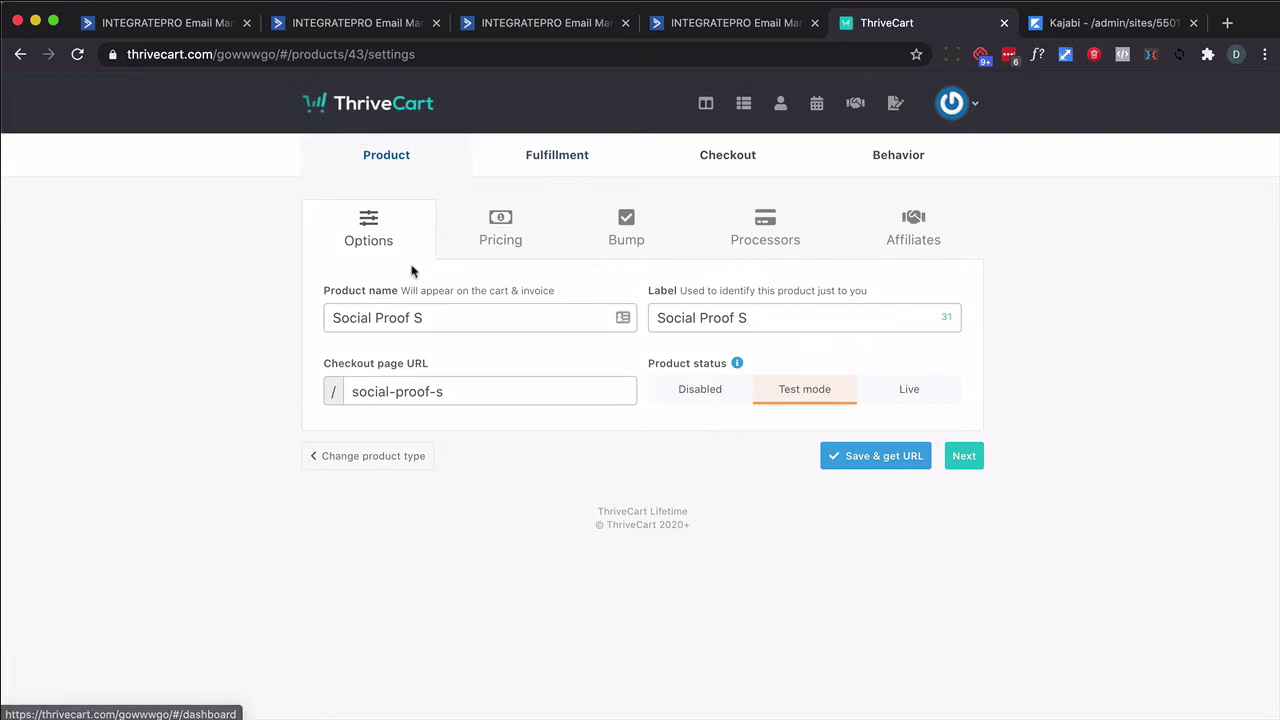
Add a behavior rule that adds buyers on purchase to the DeadlineFunnel - Main - Purchase automation
{"action": "left_click", "coordinate": [887, 158]}
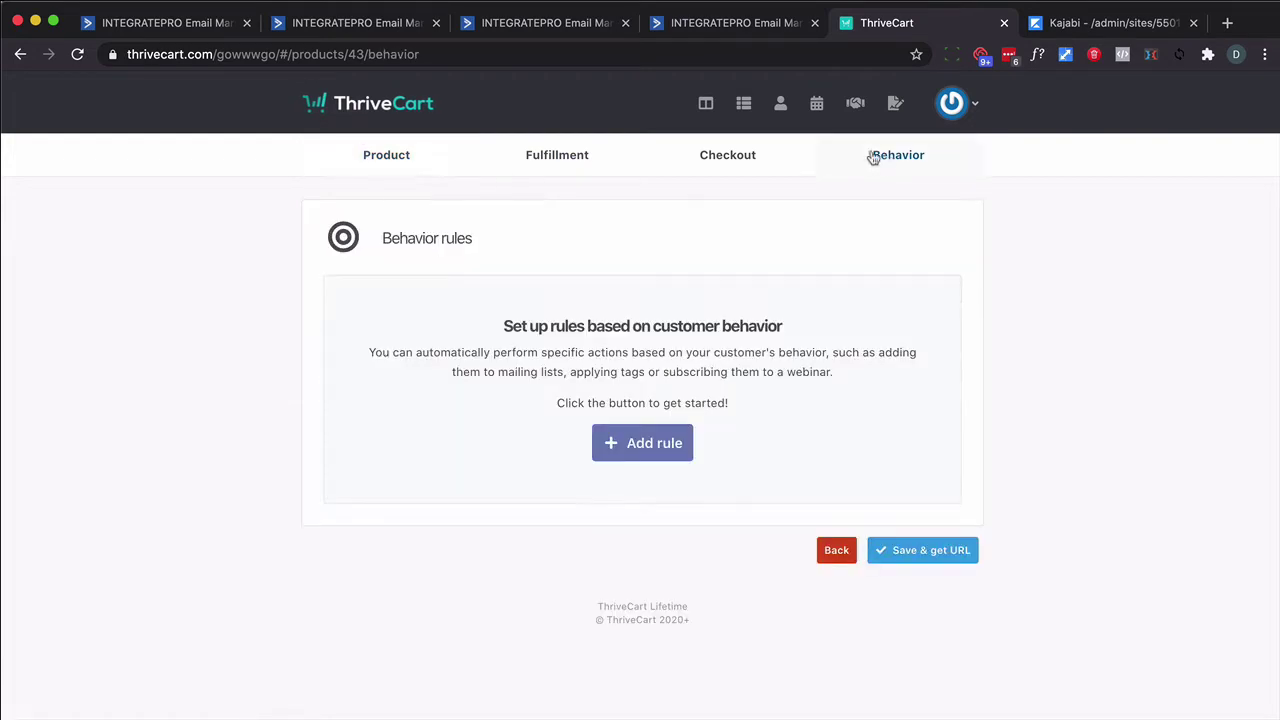
{"action": "left_click", "coordinate": [635, 444]}
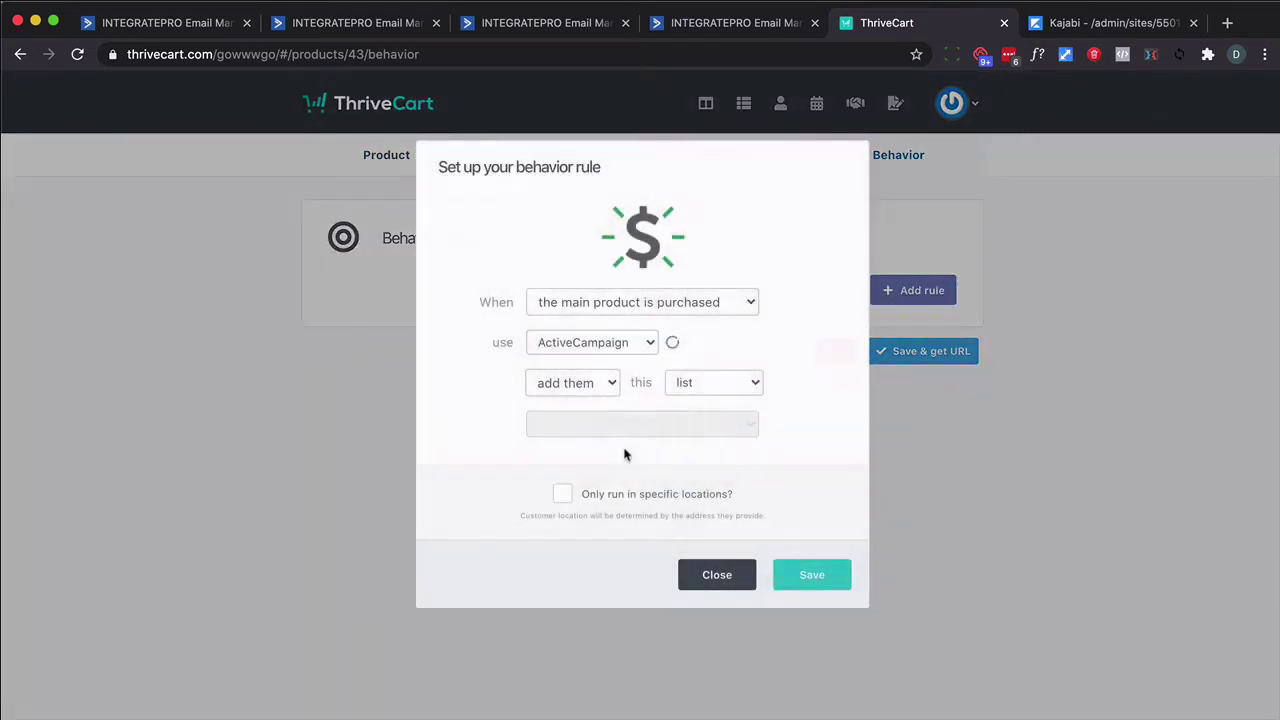
{"action": "left_click", "coordinate": [641, 304]}
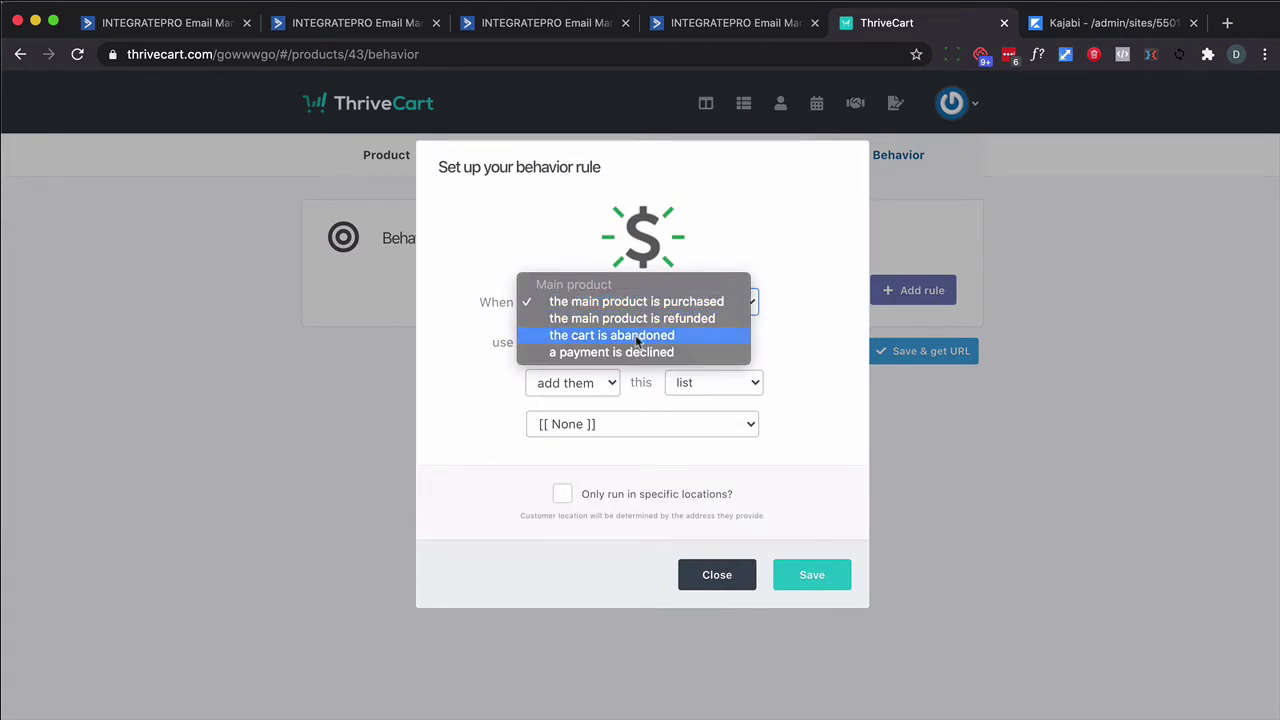
{"action": "left_click", "coordinate": [674, 300]}
{"action": "left_click", "coordinate": [687, 384]}
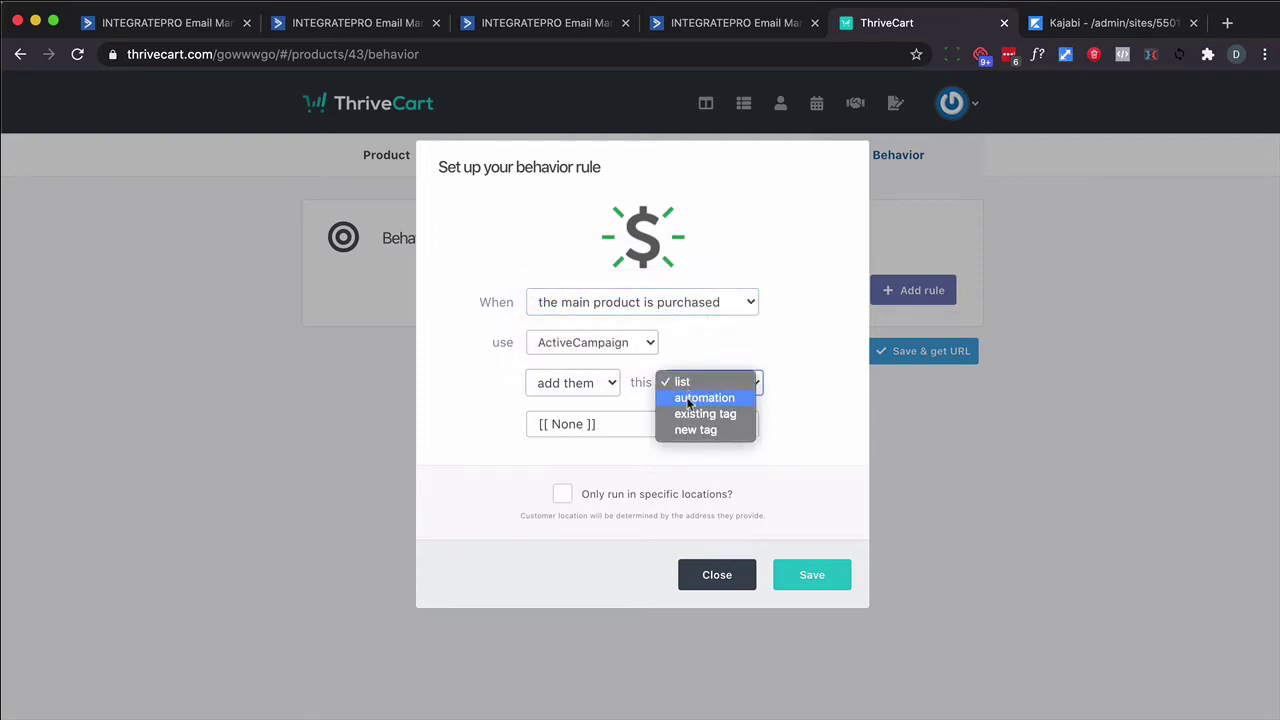
{"action": "left_click", "coordinate": [688, 398]}
{"action": "left_click", "coordinate": [701, 424]}
{"action": "scroll", "coordinate": [676, 521], "scroll_direction": "down", "scroll_amount": 20}
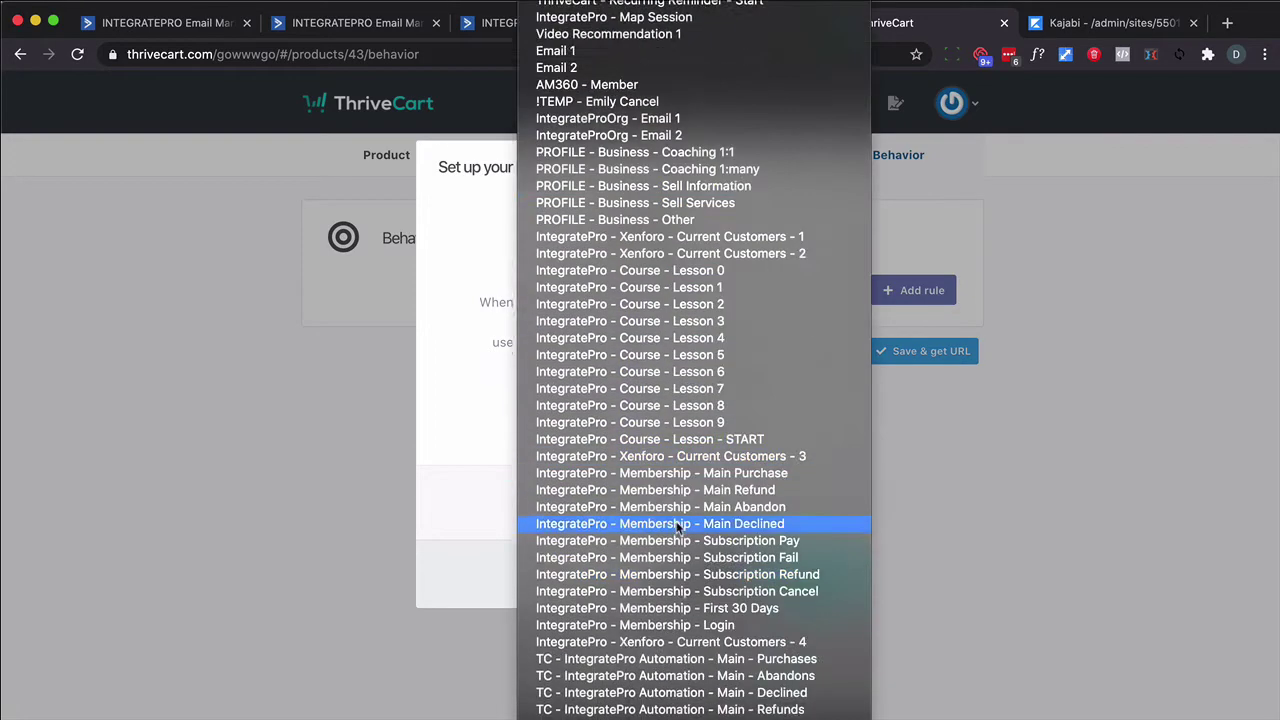
{"action": "left_click", "coordinate": [676, 514]}
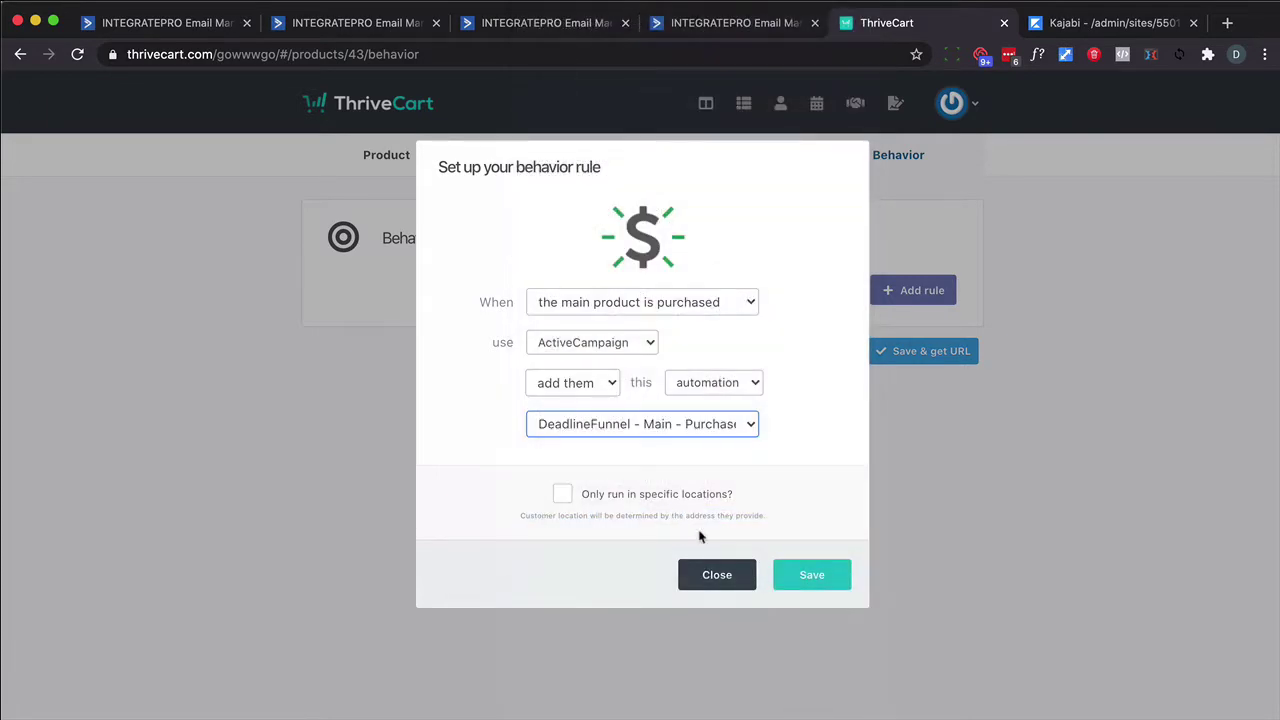
{"action": "left_click", "coordinate": [790, 577]}
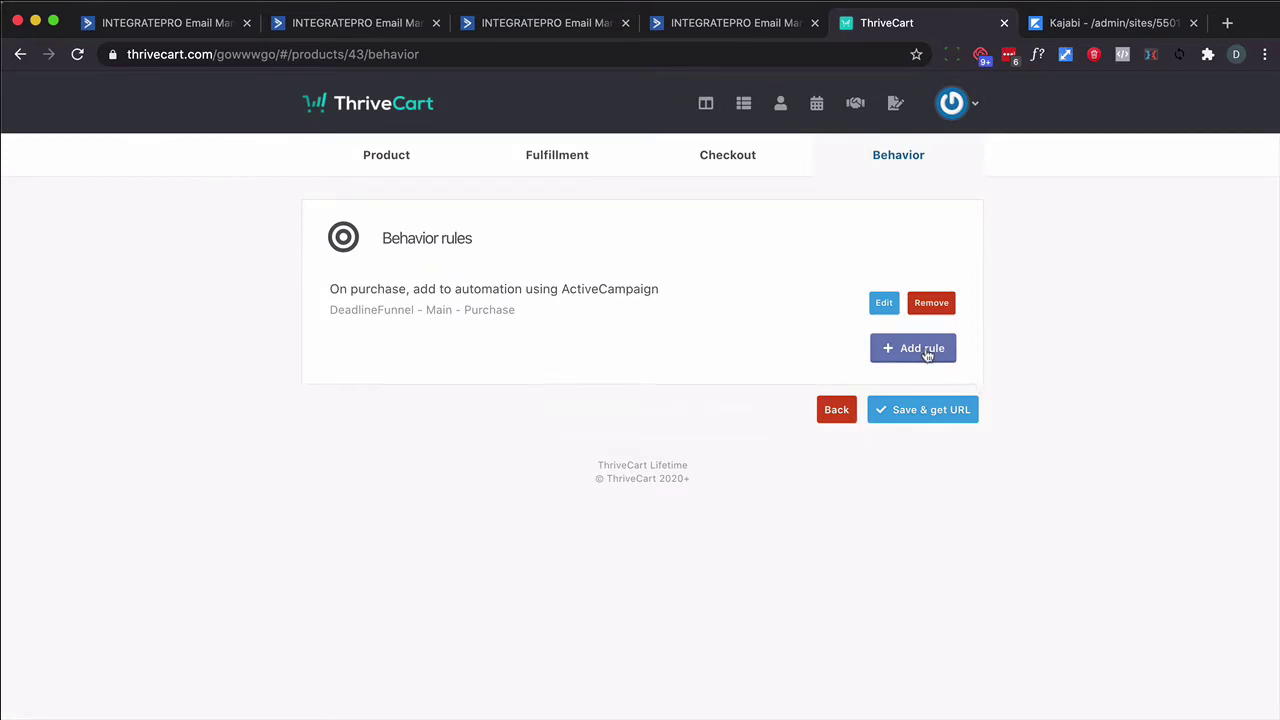
Add a refund rule feeding DeadlineFunnel - Main - Refund, then save the product to get its URL
{"action": "left_click", "coordinate": [922, 348]}
{"action": "left_click", "coordinate": [690, 302]}
{"action": "left_click", "coordinate": [691, 318]}
{"action": "left_click", "coordinate": [642, 424]}
{"action": "left_click", "coordinate": [686, 323]}
{"action": "left_click", "coordinate": [812, 574]}
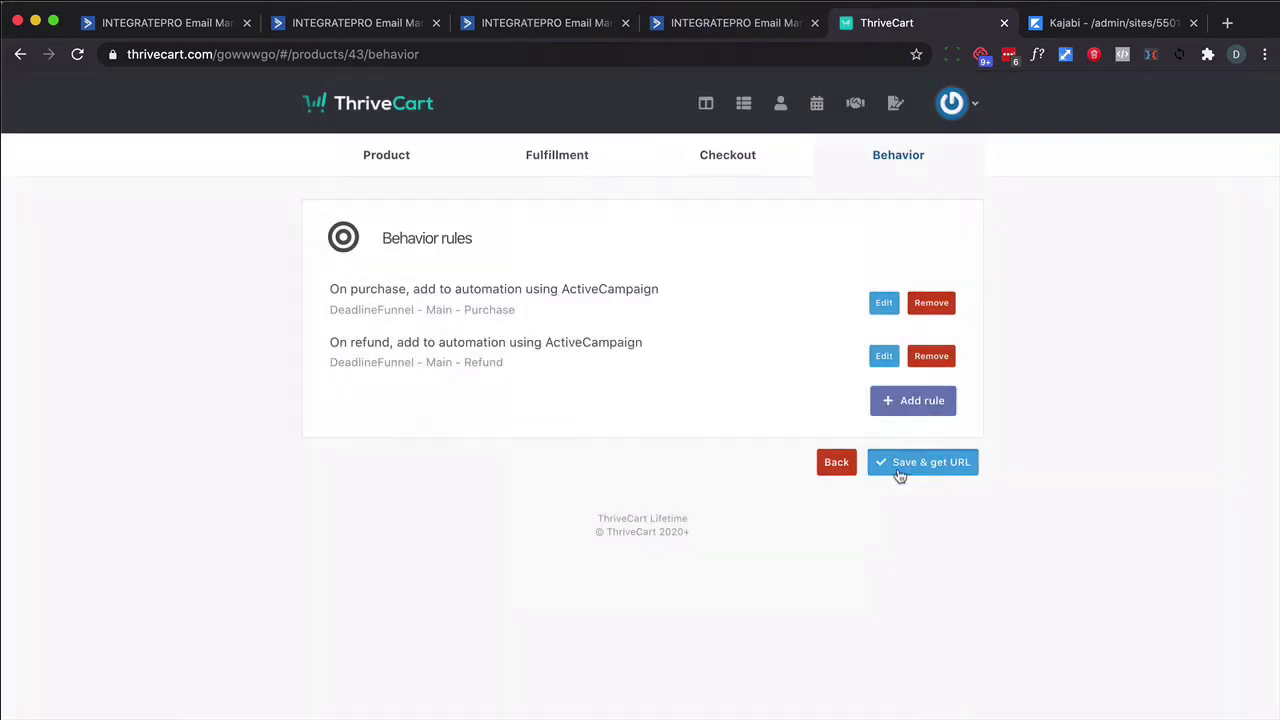
{"action": "left_click", "coordinate": [899, 474]}
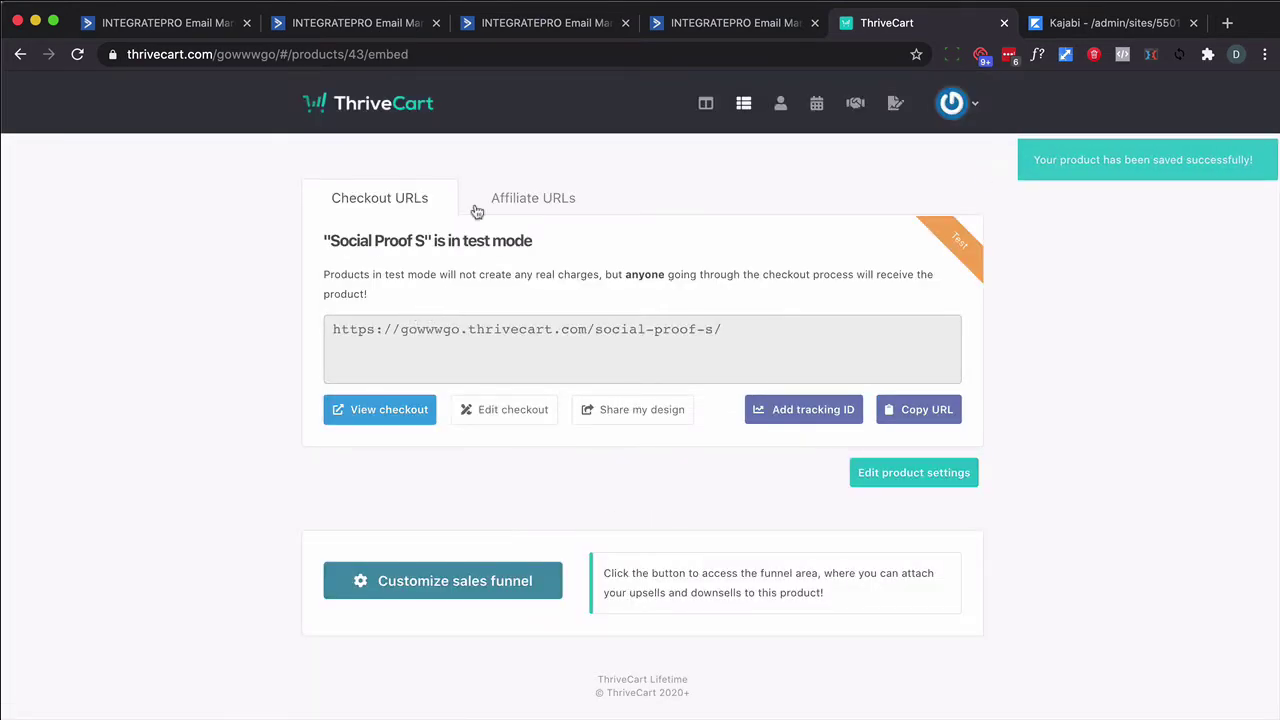
Insert a Webhook action before the end of the Purchase automation
{"action": "left_click", "coordinate": [527, 38]}
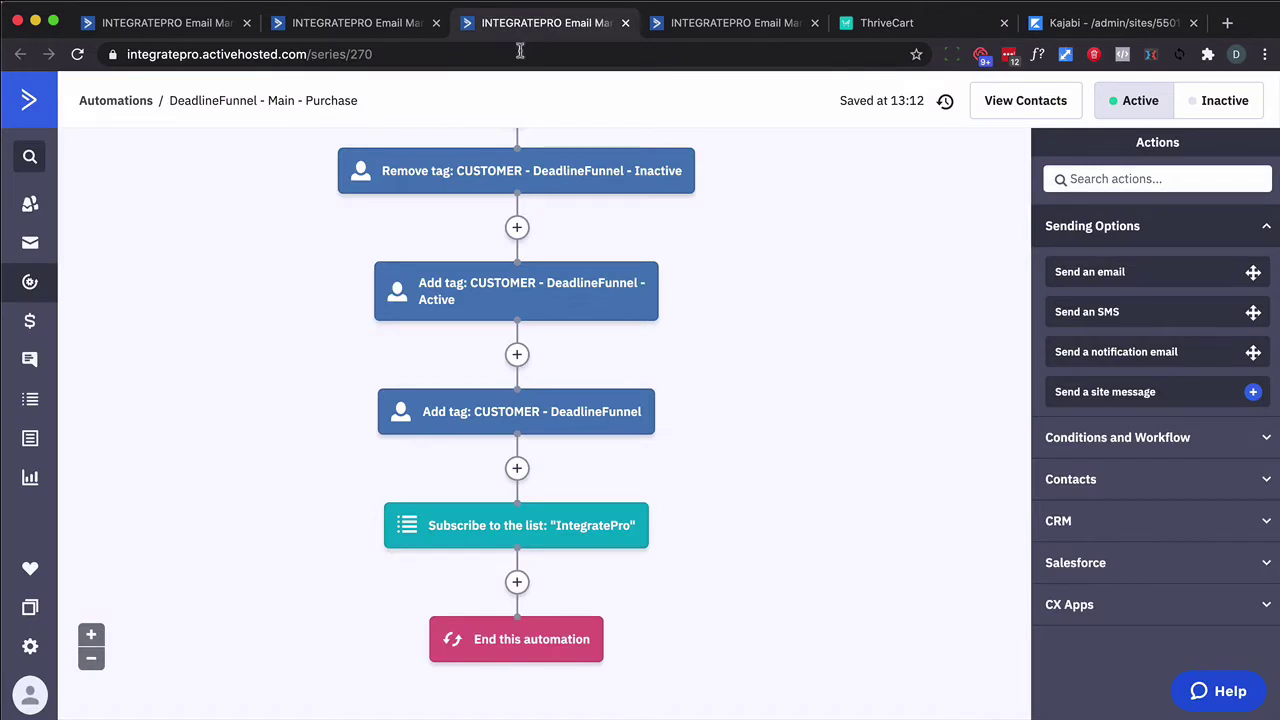
{"action": "scroll", "coordinate": [487, 445], "scroll_direction": "up", "scroll_amount": 2}
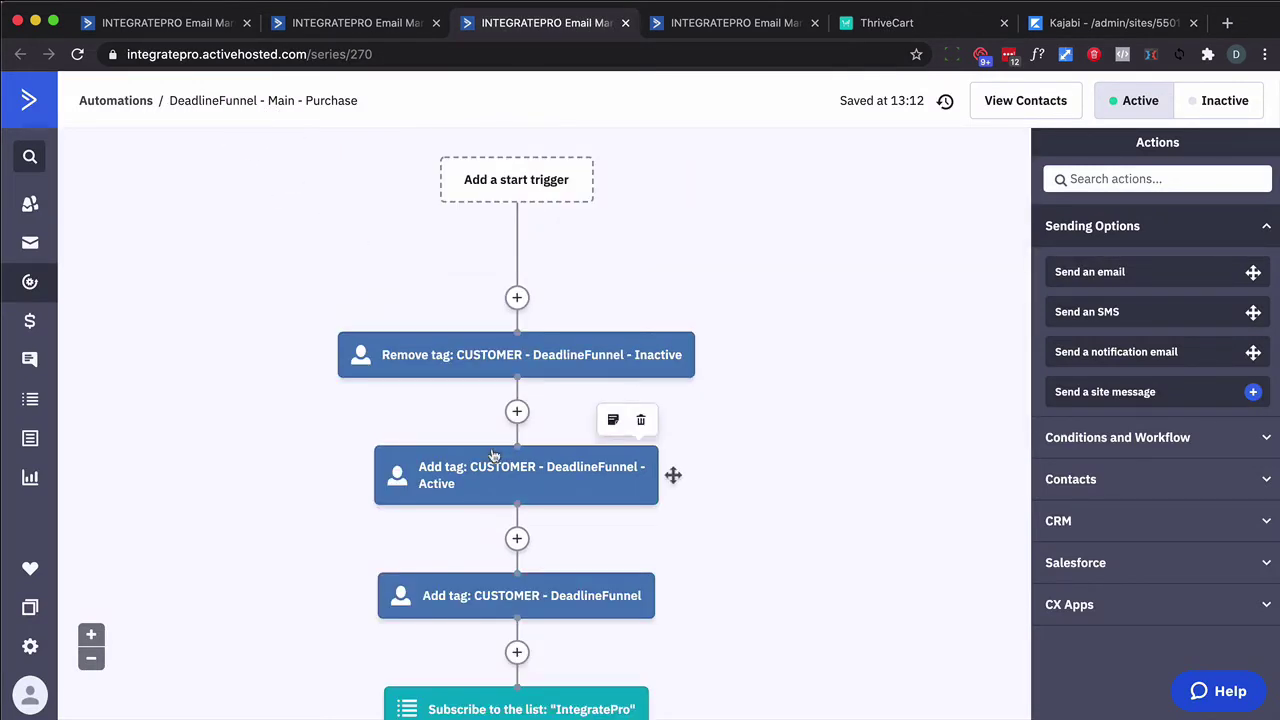
{"action": "scroll", "coordinate": [528, 449], "scroll_direction": "down", "scroll_amount": 2}
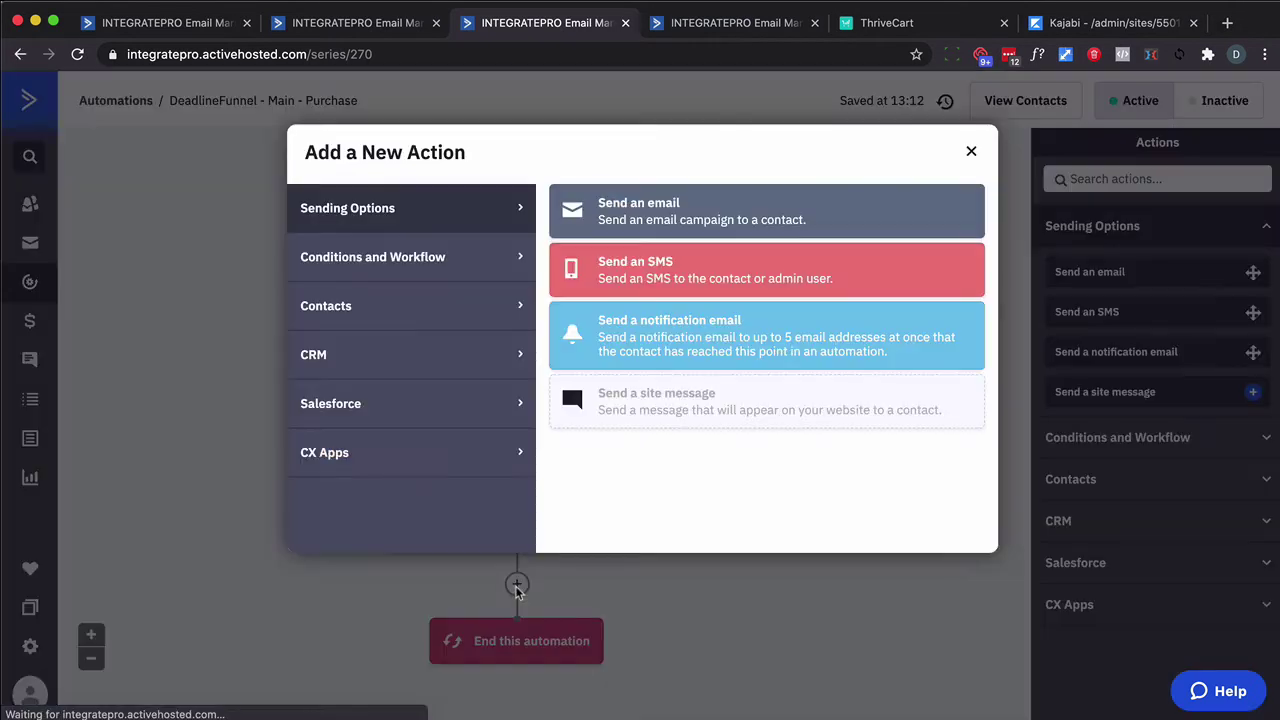
{"action": "left_click", "coordinate": [517, 585]}
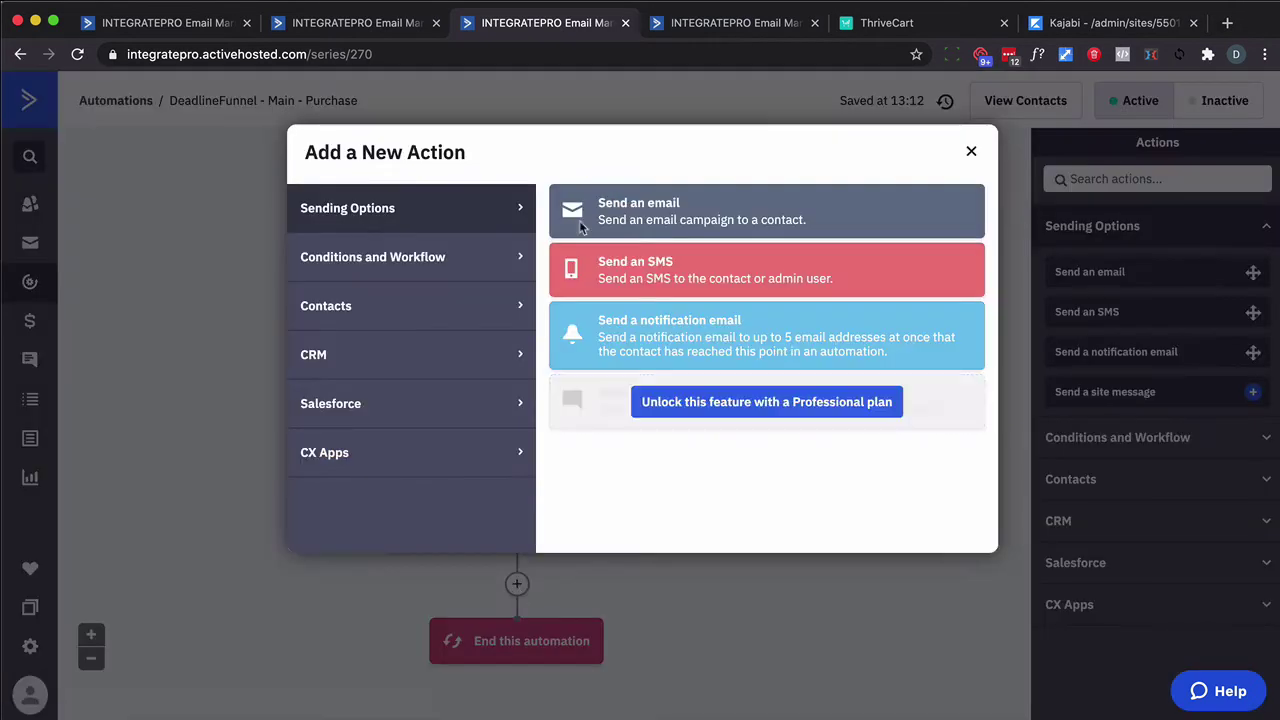
{"action": "left_click", "coordinate": [465, 272]}
{"action": "left_click", "coordinate": [628, 695]}
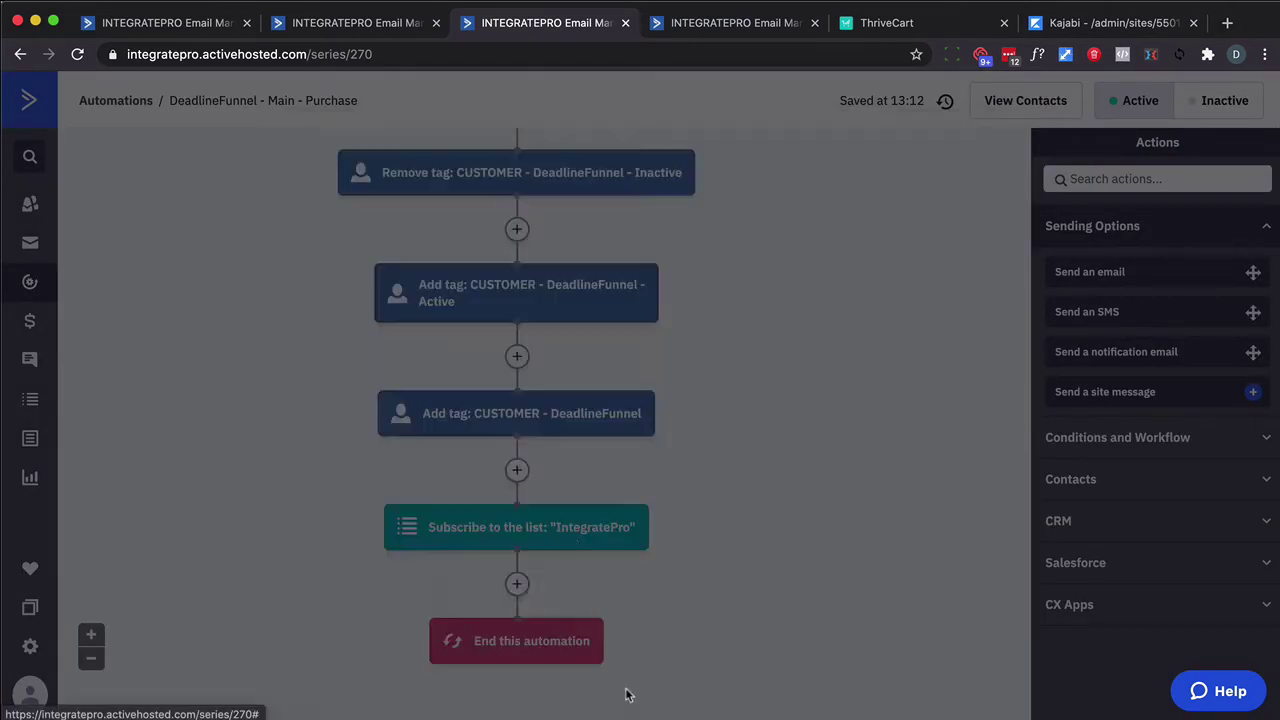
Insert a Webhook action before the end of the DeadlineFunnel - Main - Refund automation
{"action": "left_click", "coordinate": [714, 20]}
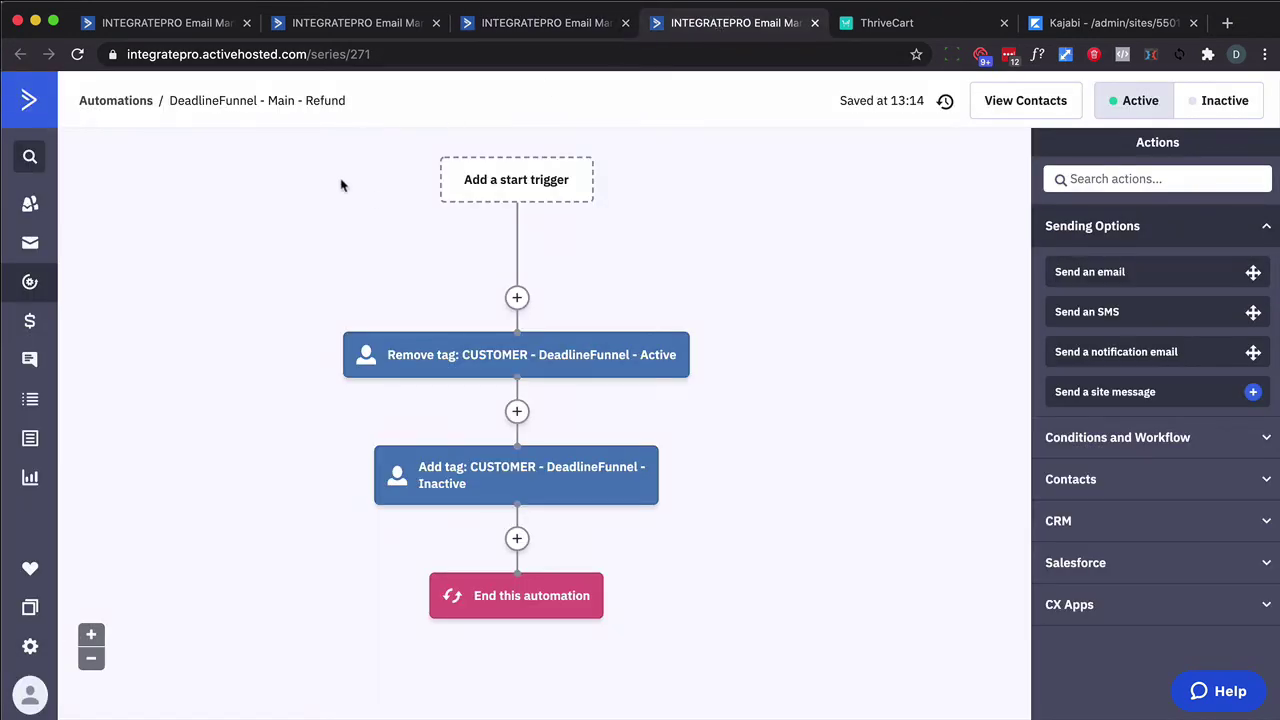
{"action": "left_click", "coordinate": [515, 540]}
{"action": "left_click", "coordinate": [472, 276]}
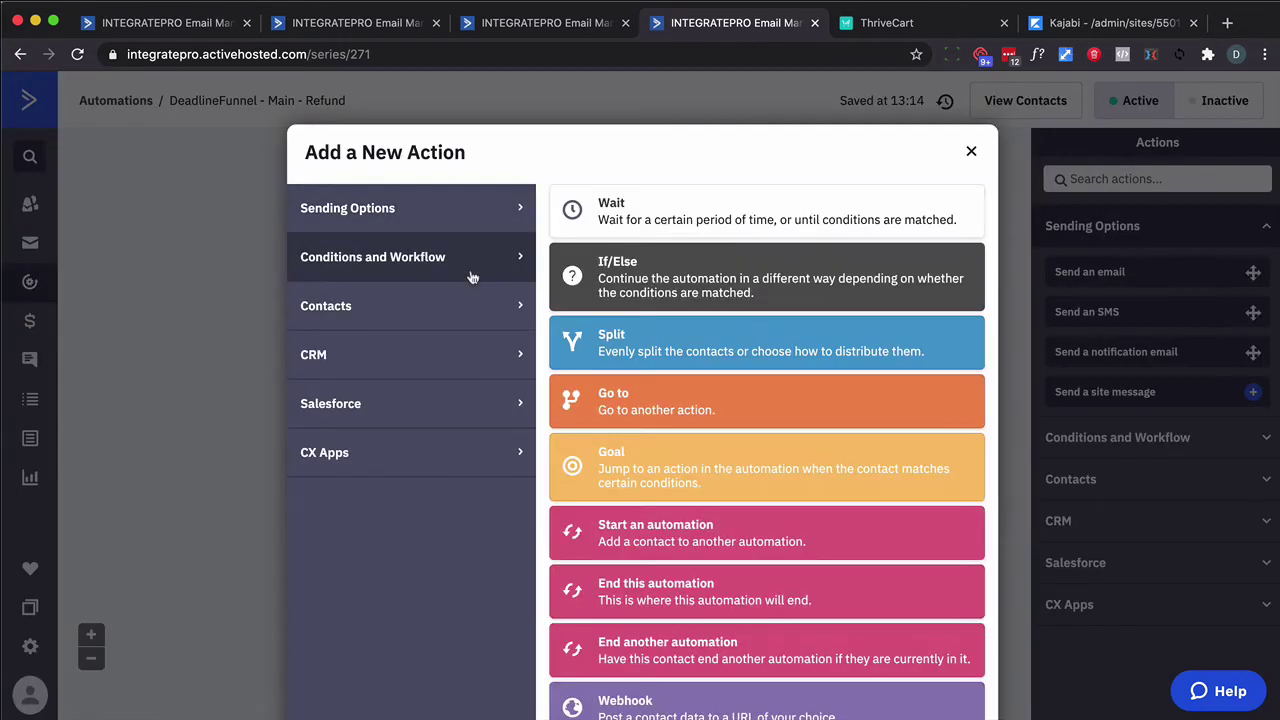
{"action": "left_click", "coordinate": [646, 694]}
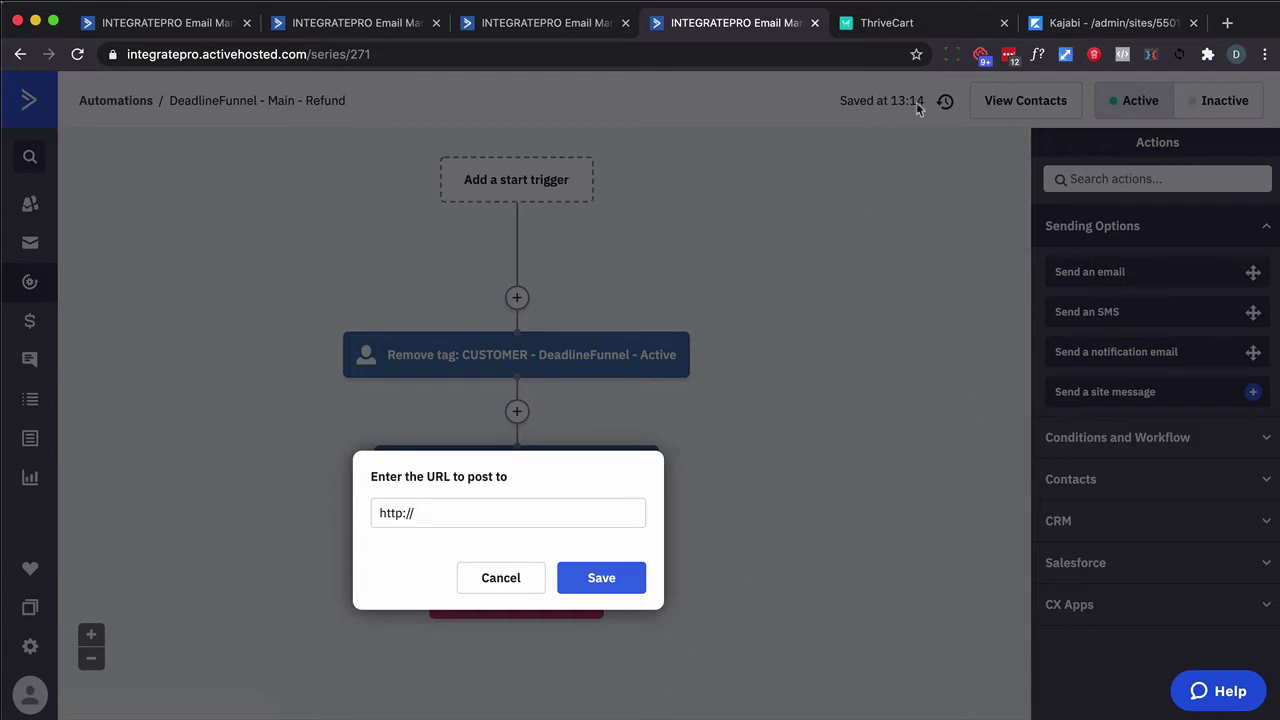
{"action": "left_click", "coordinate": [1080, 24]}
Create a new Kajabi offer named 'TEST'
{"action": "left_click", "coordinate": [62, 200]}
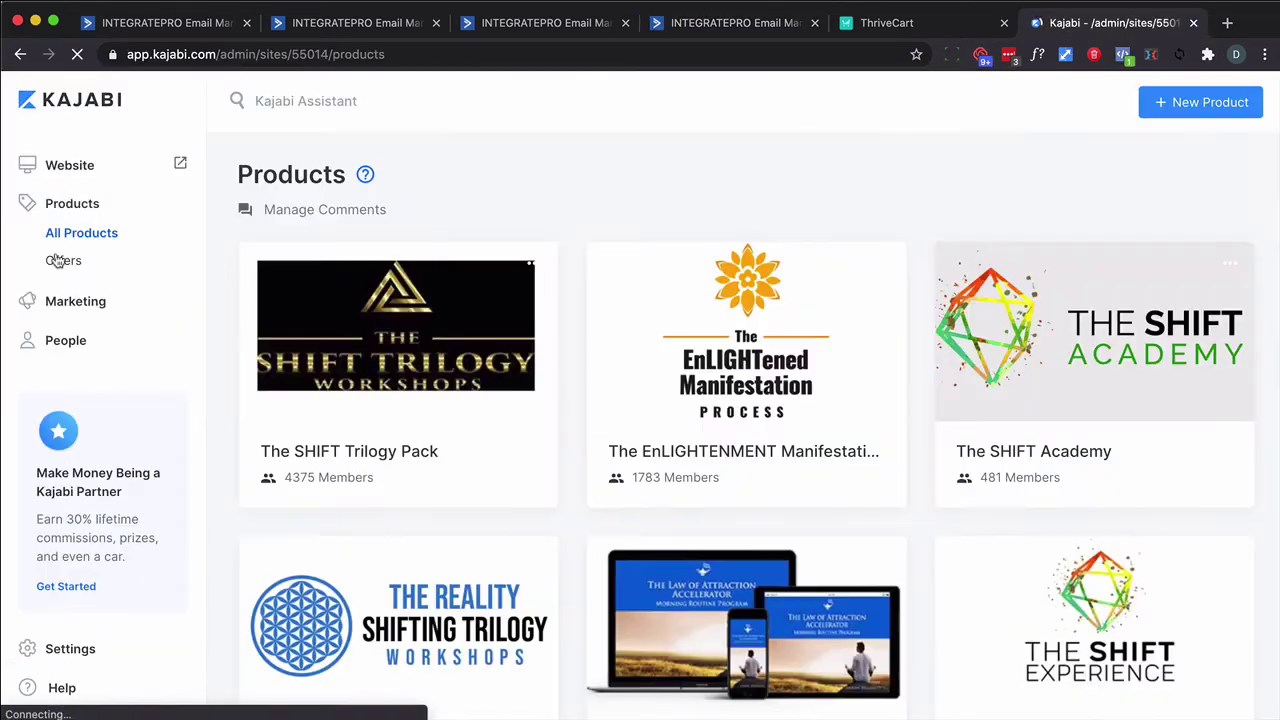
{"action": "left_click", "coordinate": [63, 259]}
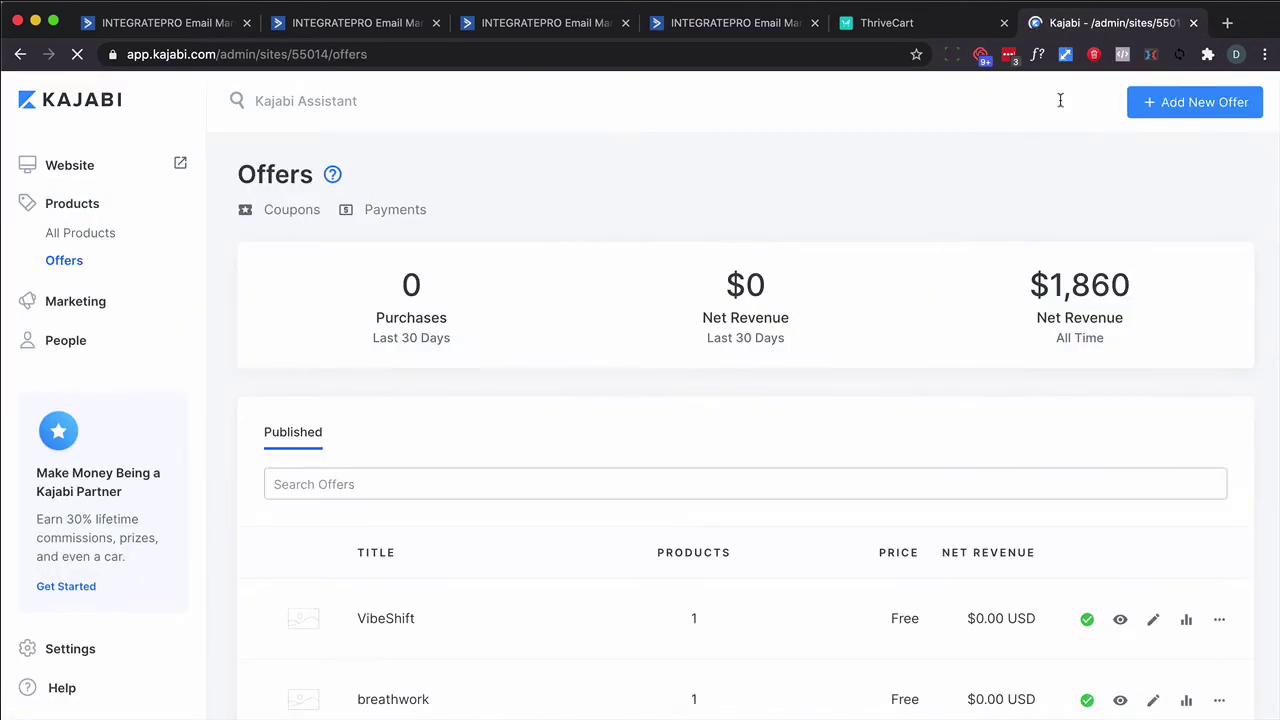
{"action": "left_click", "coordinate": [1175, 105]}
{"action": "type", "text": "TEST"}
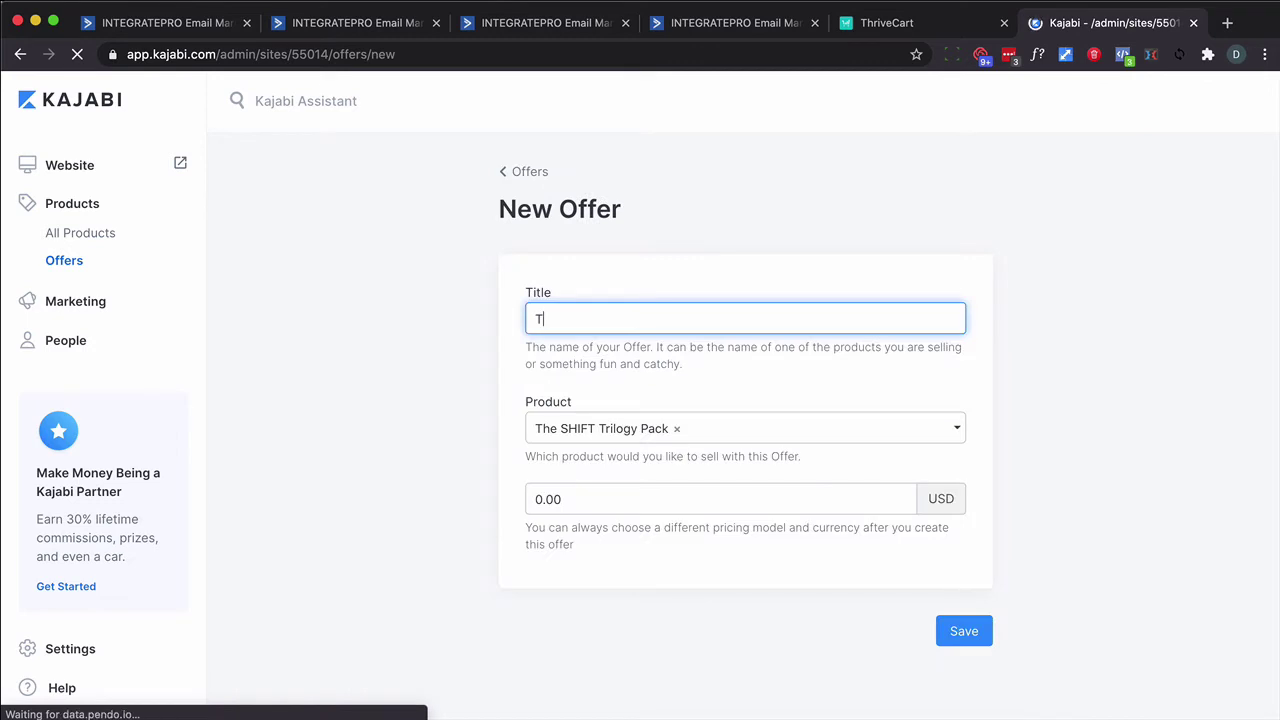
{"action": "left_click", "coordinate": [950, 628]}
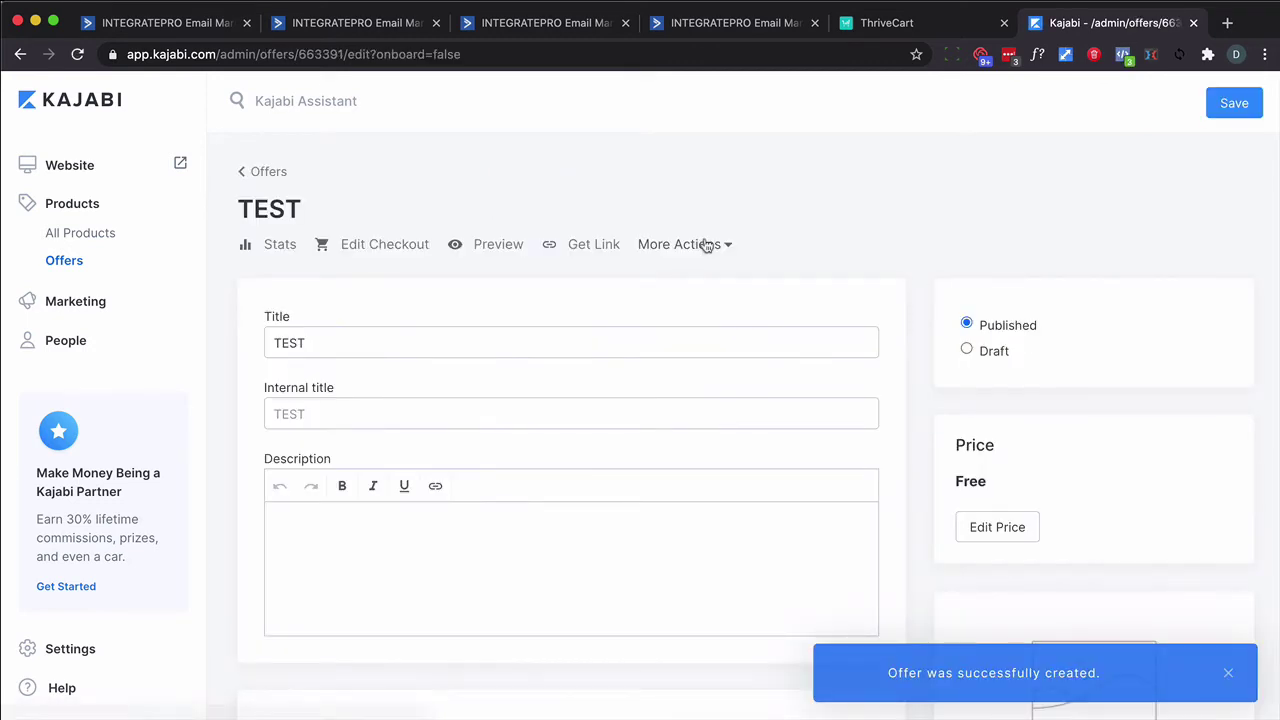
Open the TEST offer's inbound webhooks and copy its Activation URL
{"action": "left_click", "coordinate": [705, 244]}
{"action": "left_click", "coordinate": [671, 308]}
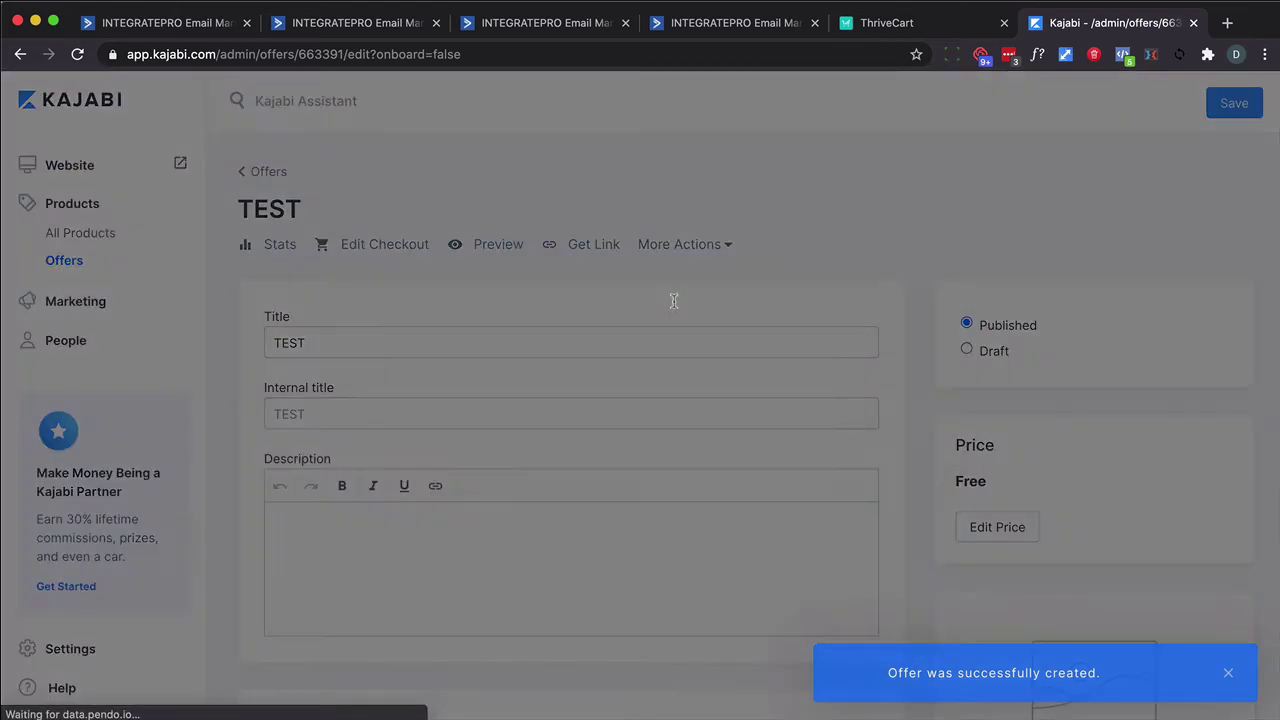
{"action": "left_click", "coordinate": [698, 254]}
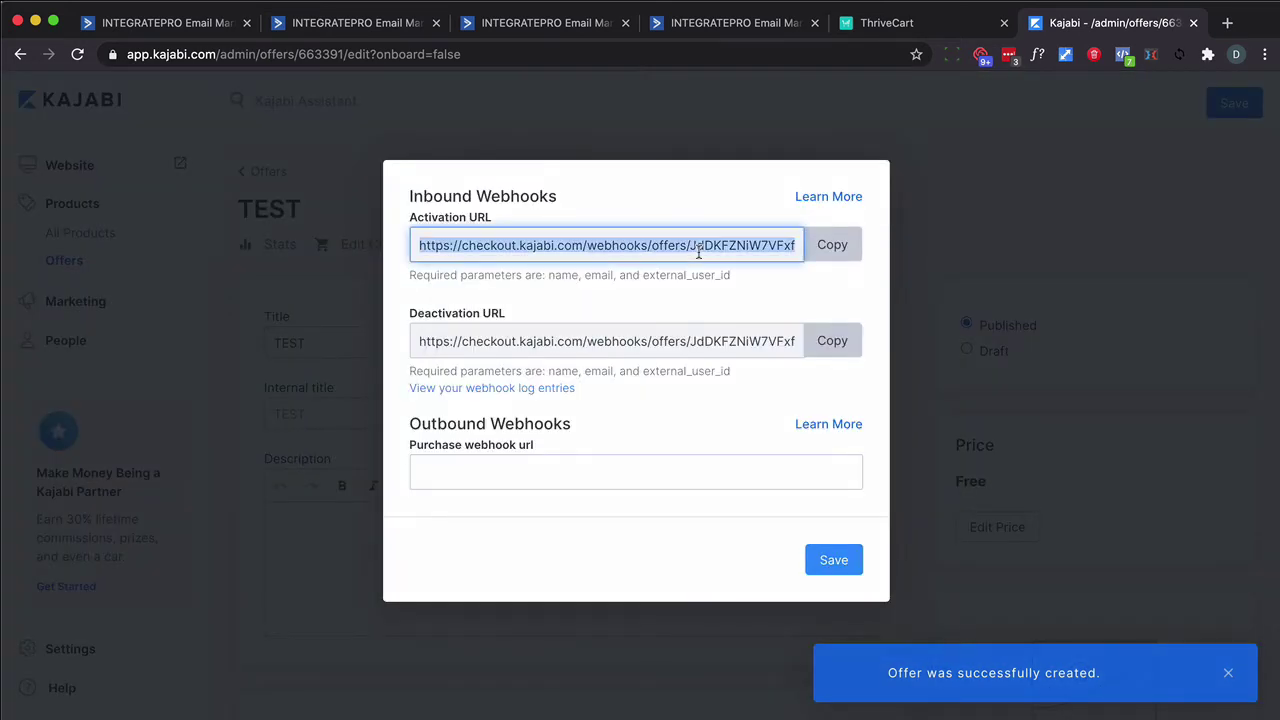
{"action": "left_click", "coordinate": [509, 275]}
{"action": "triple_click", "coordinate": [509, 275]}
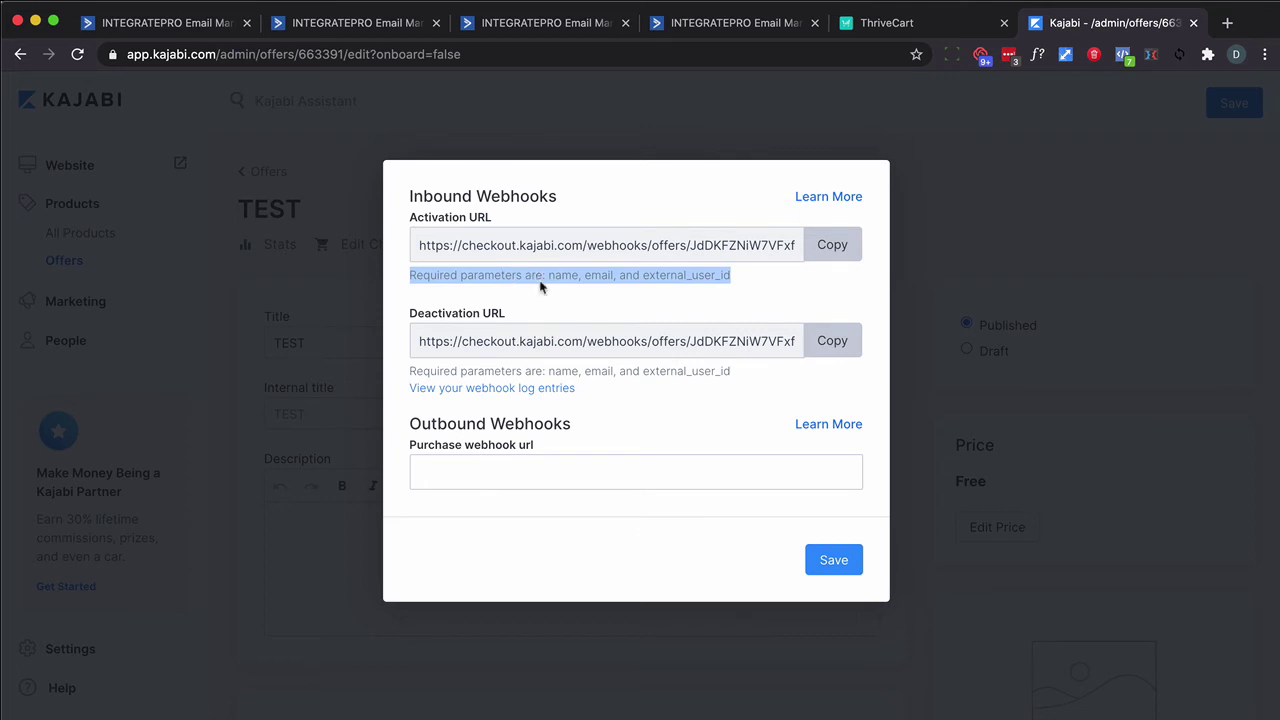
{"action": "left_click", "coordinate": [831, 245]}
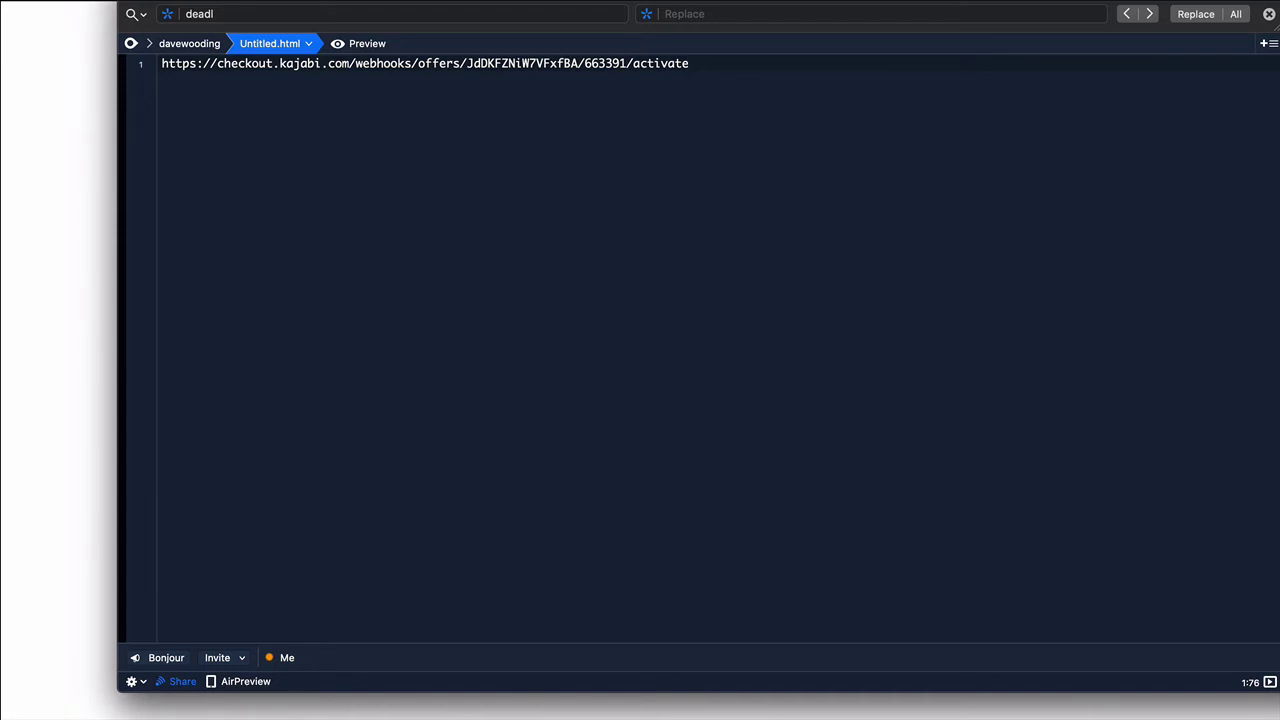
Paste the activation URL, add the email, name, external_user_id and send_offer_grant_email=true parameters, and copy it
{"action": "type", "text": "?email=%EMAIL%&name=%FIRSTNAME%&external_user_id=%EMAIL%&send_offer_grant_email=true"}
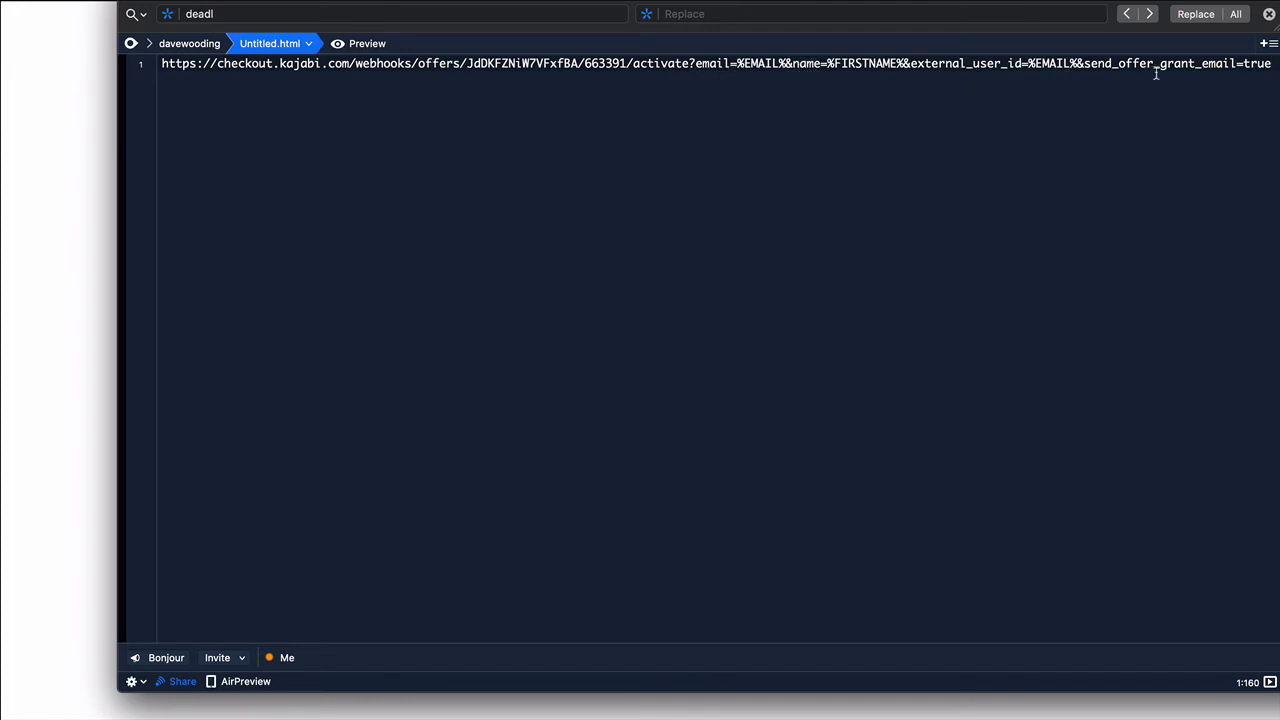
{"action": "triple_click", "coordinate": [1097, 70]}
{"action": "key", "text": "super+Tab"}
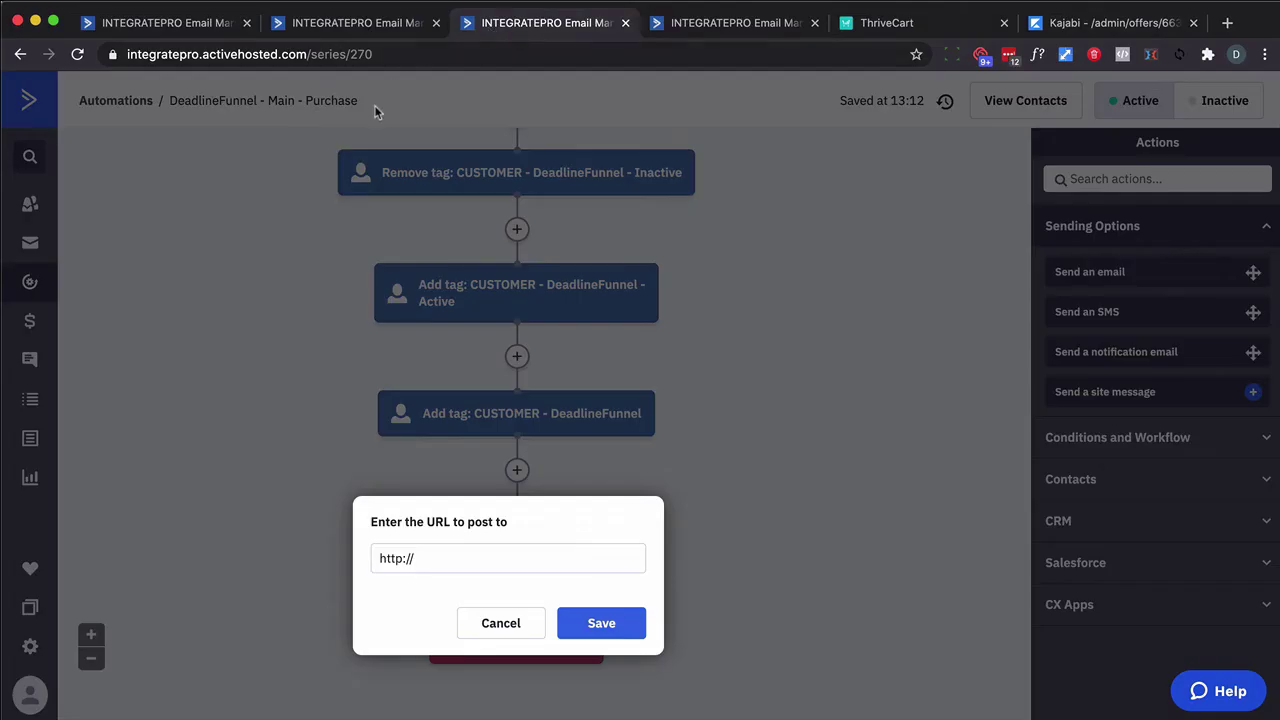
Paste the Kajabi activation URL into the Purchase webhook's post-to field and save
{"action": "triple_click", "coordinate": [427, 557]}
{"action": "key", "text": "ctrl+v"}
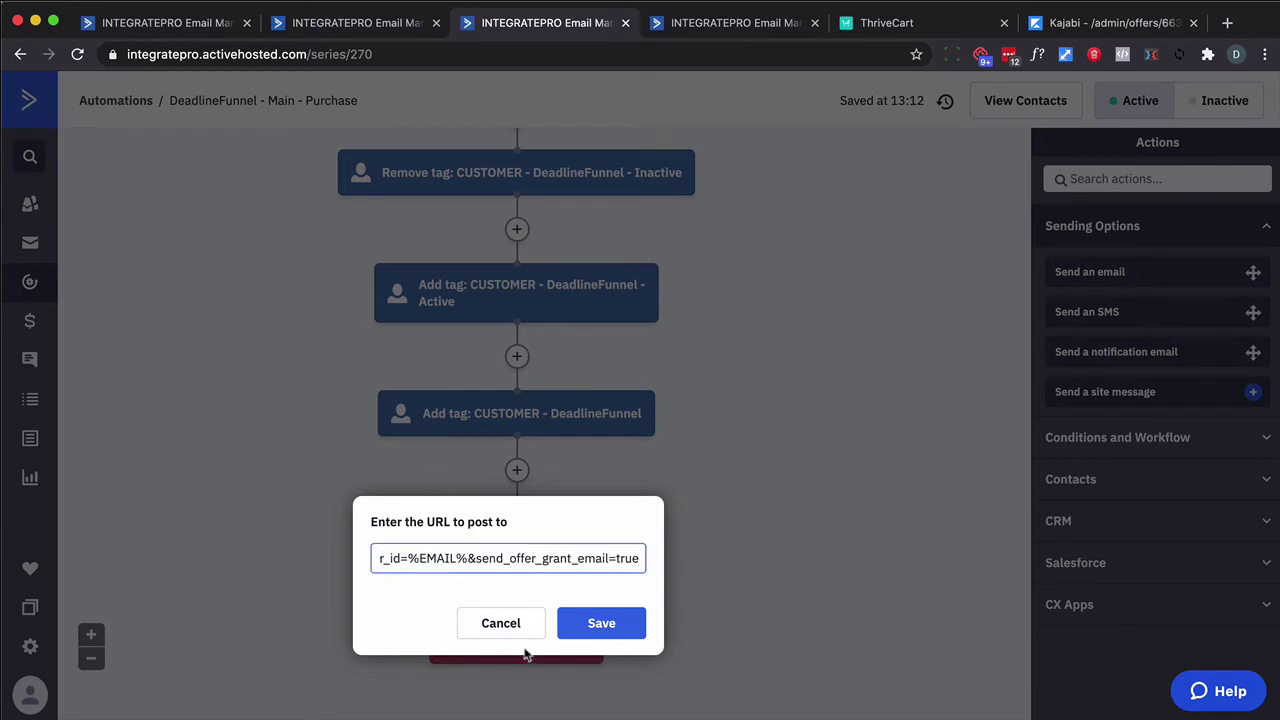
{"action": "left_click", "coordinate": [593, 627]}
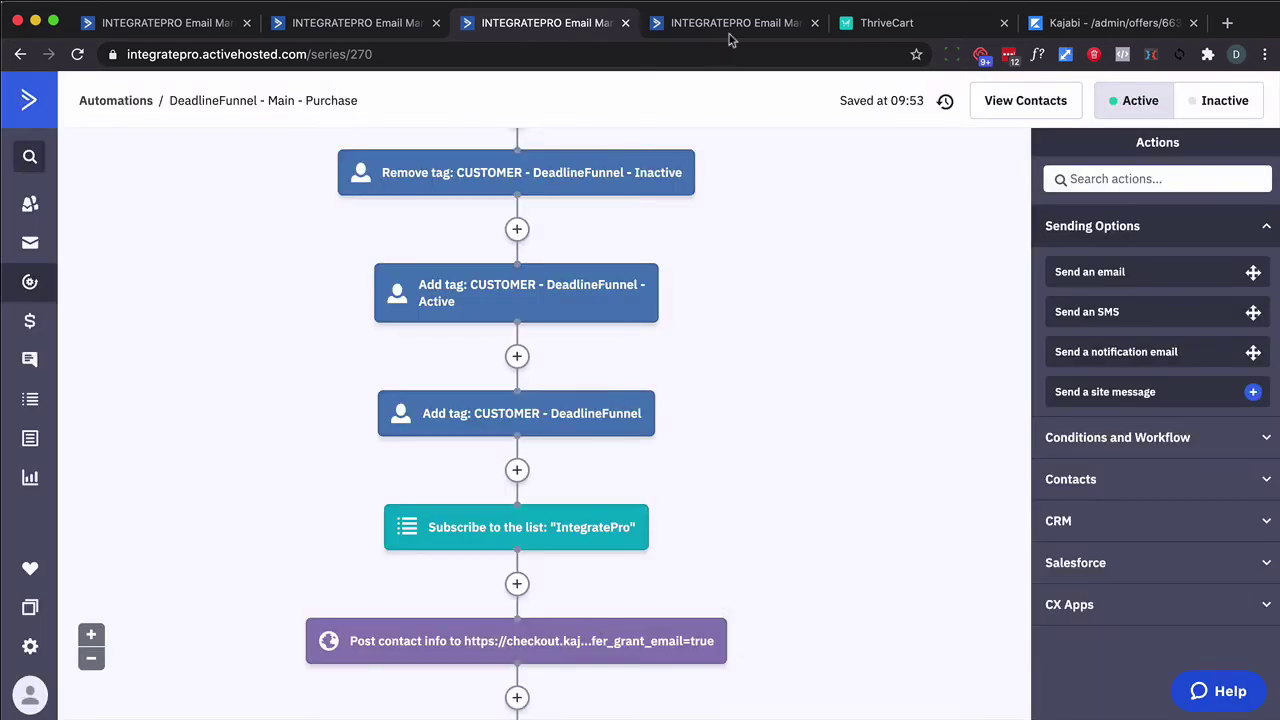
Copy the deactivation URL from the editor into the Refund webhook's post-to field and save
{"action": "left_click", "coordinate": [719, 54]}
{"action": "left_click", "coordinate": [724, 24]}
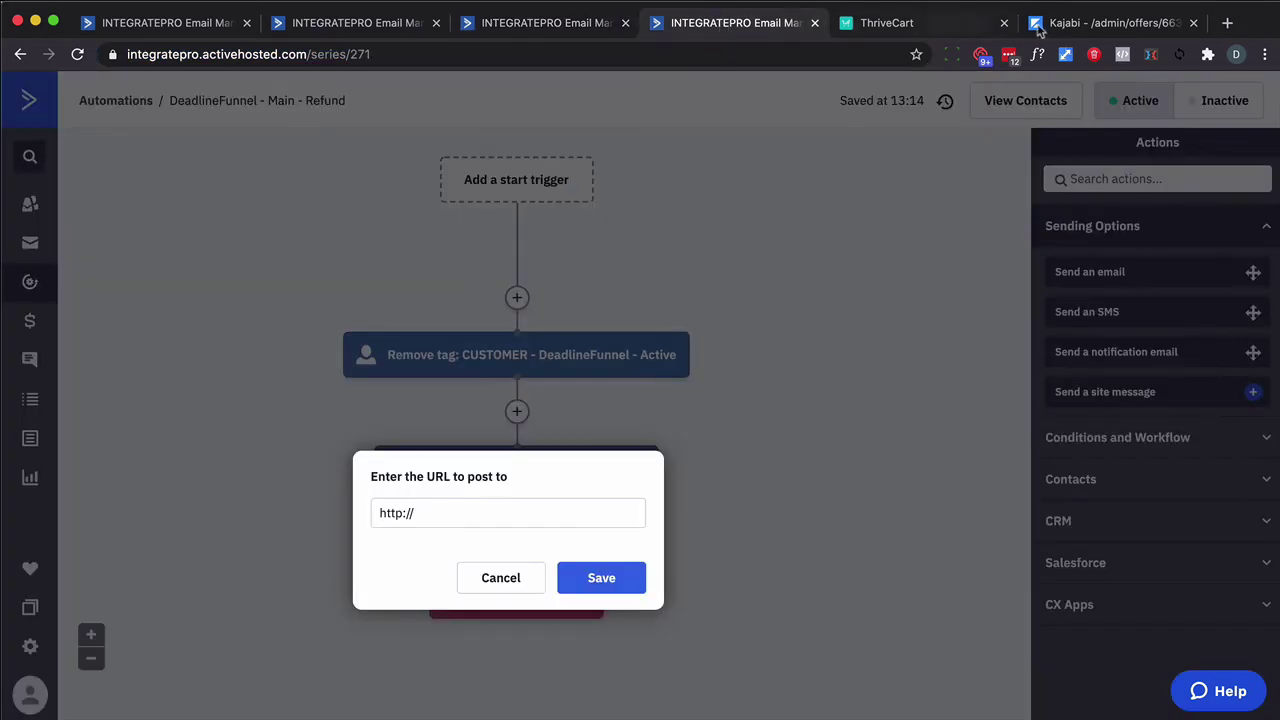
{"action": "left_click", "coordinate": [1070, 24]}
{"action": "key", "text": "super+Tab"}
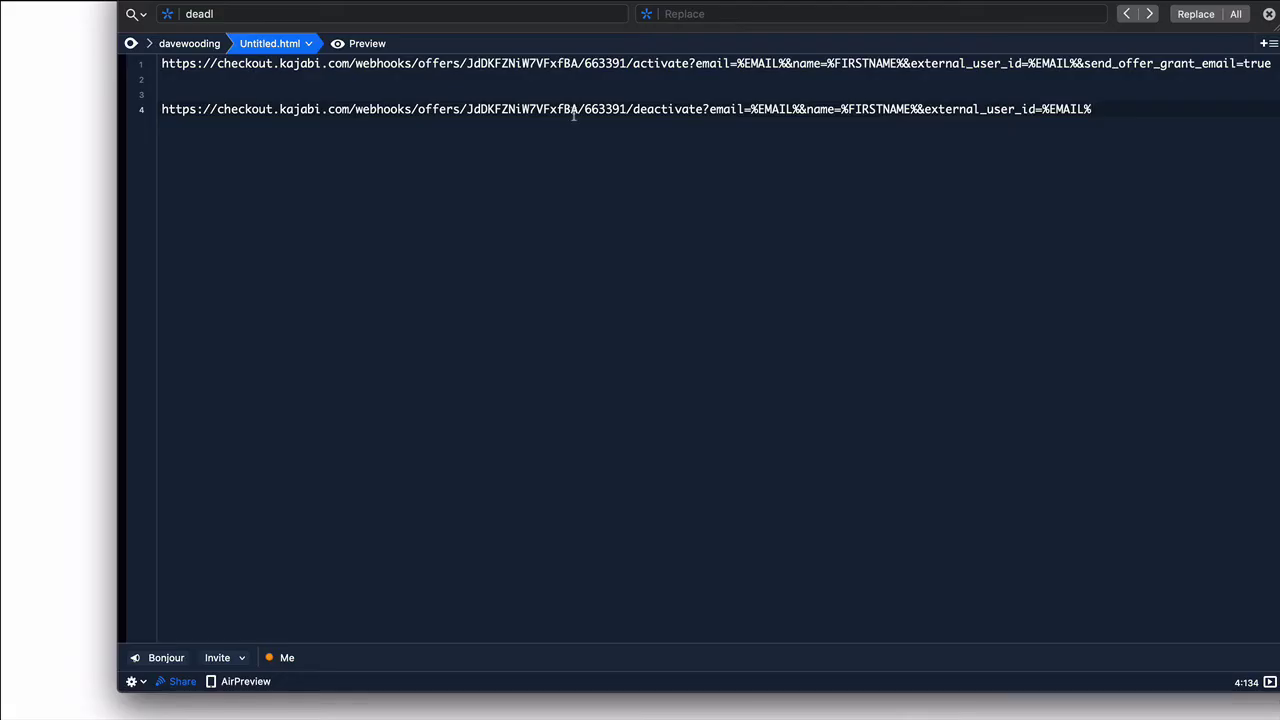
{"action": "triple_click", "coordinate": [574, 112]}
{"action": "key", "text": "super+Tab"}
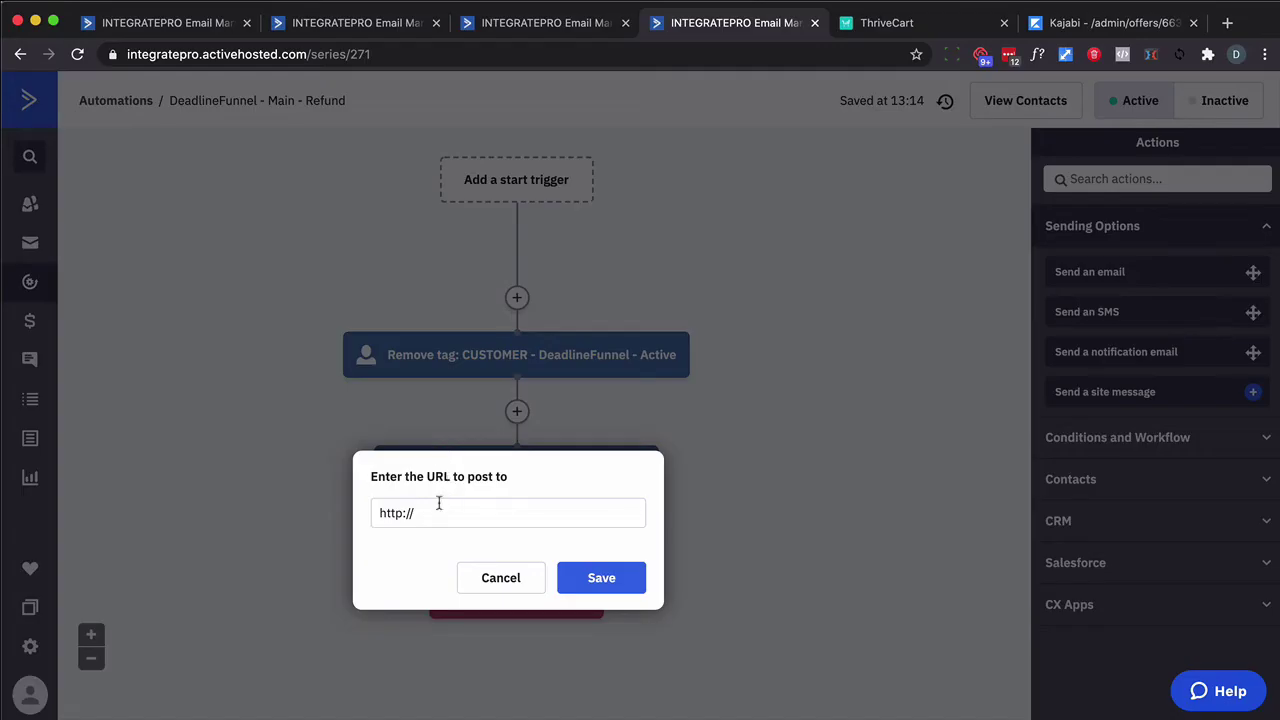
{"action": "triple_click", "coordinate": [437, 508]}
{"action": "key", "text": "ctrl+v"}
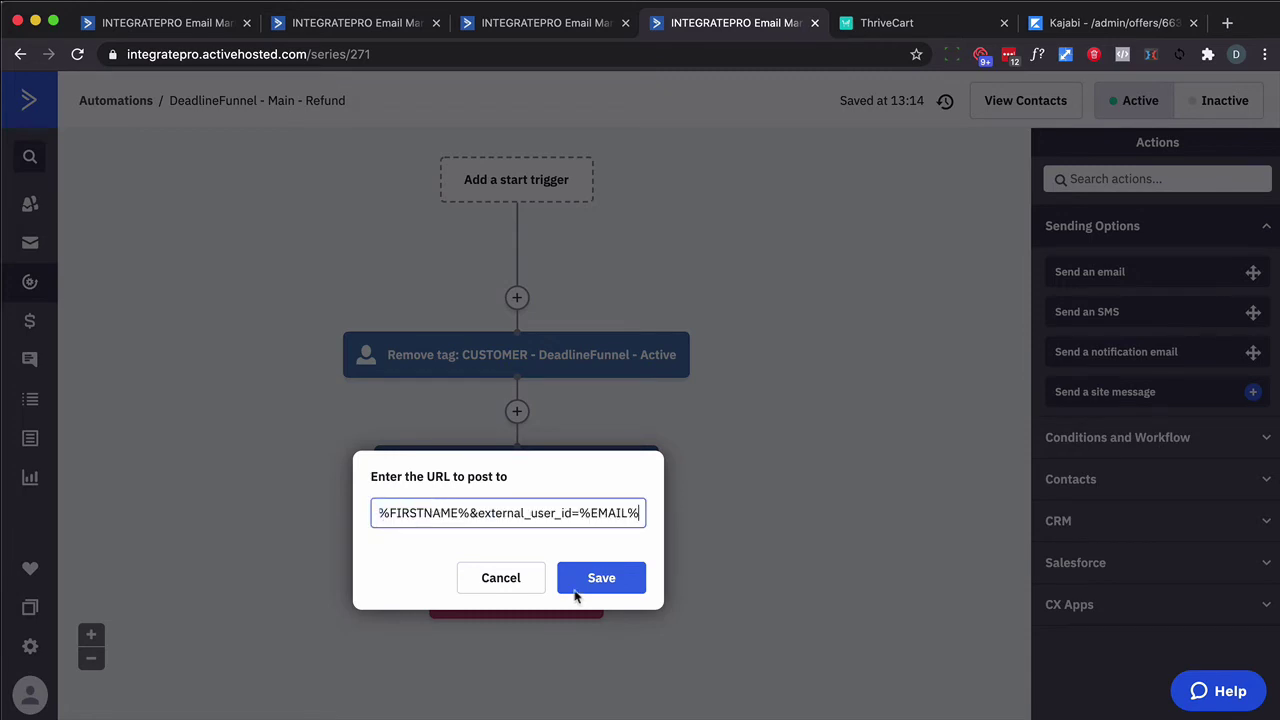
{"action": "left_click", "coordinate": [586, 588]}
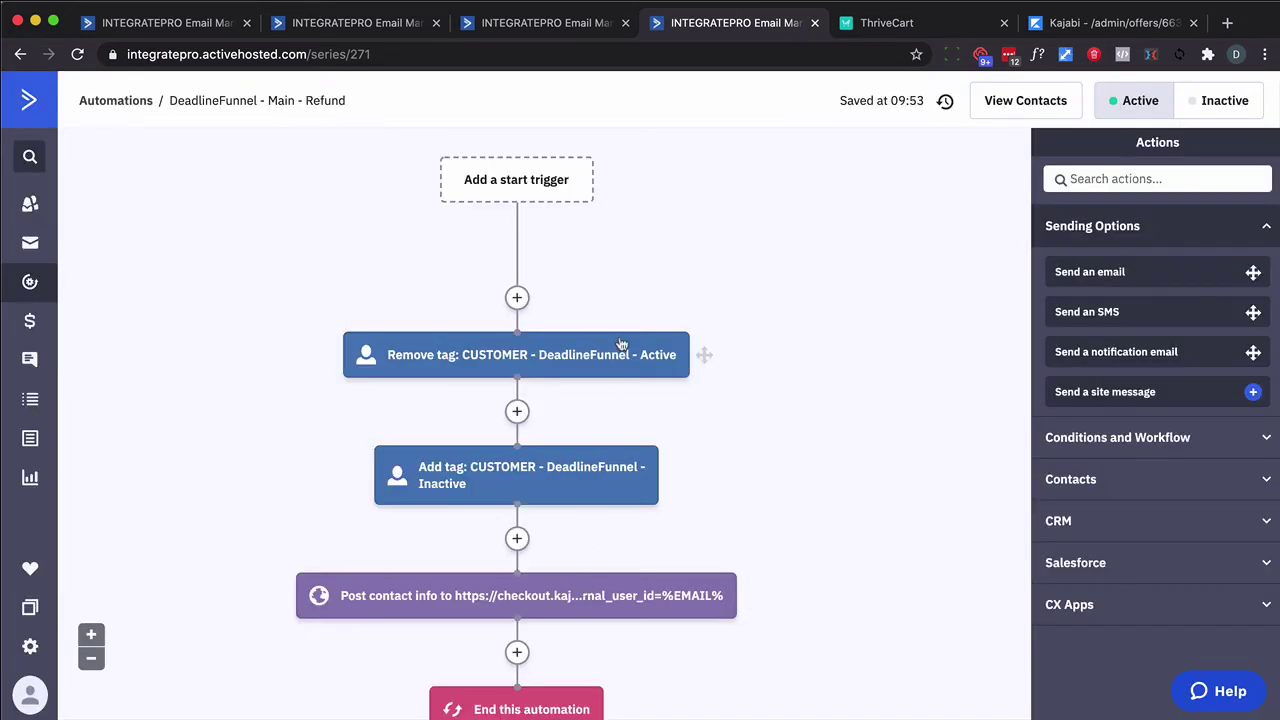
{"action": "left_click", "coordinate": [546, 22]}
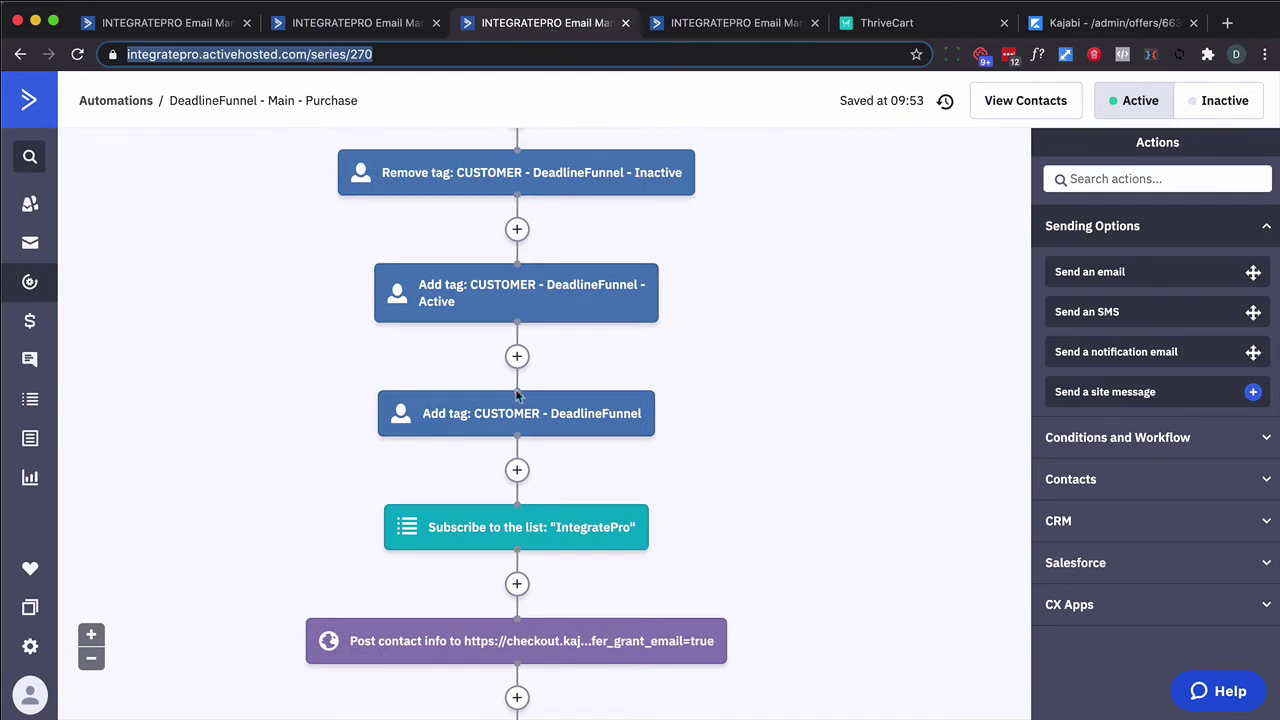
{"action": "mouse_move", "coordinate": [531, 655]}
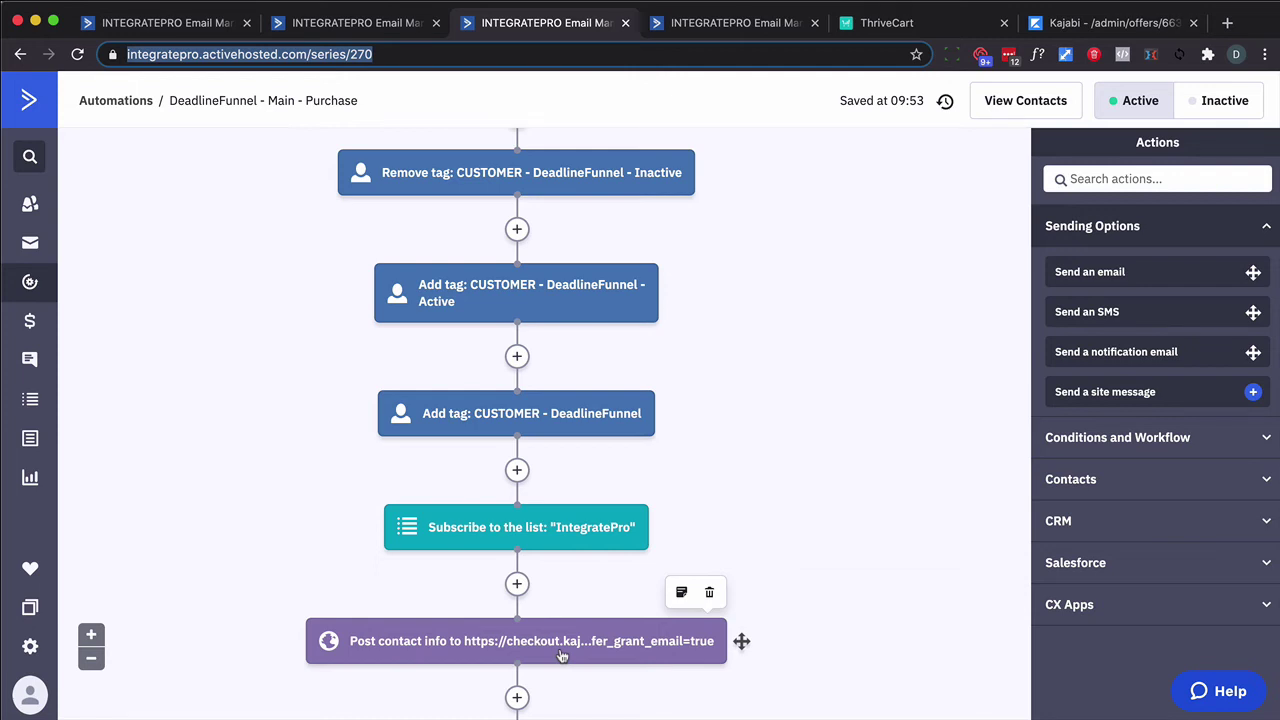
{"action": "left_click", "coordinate": [716, 30]}
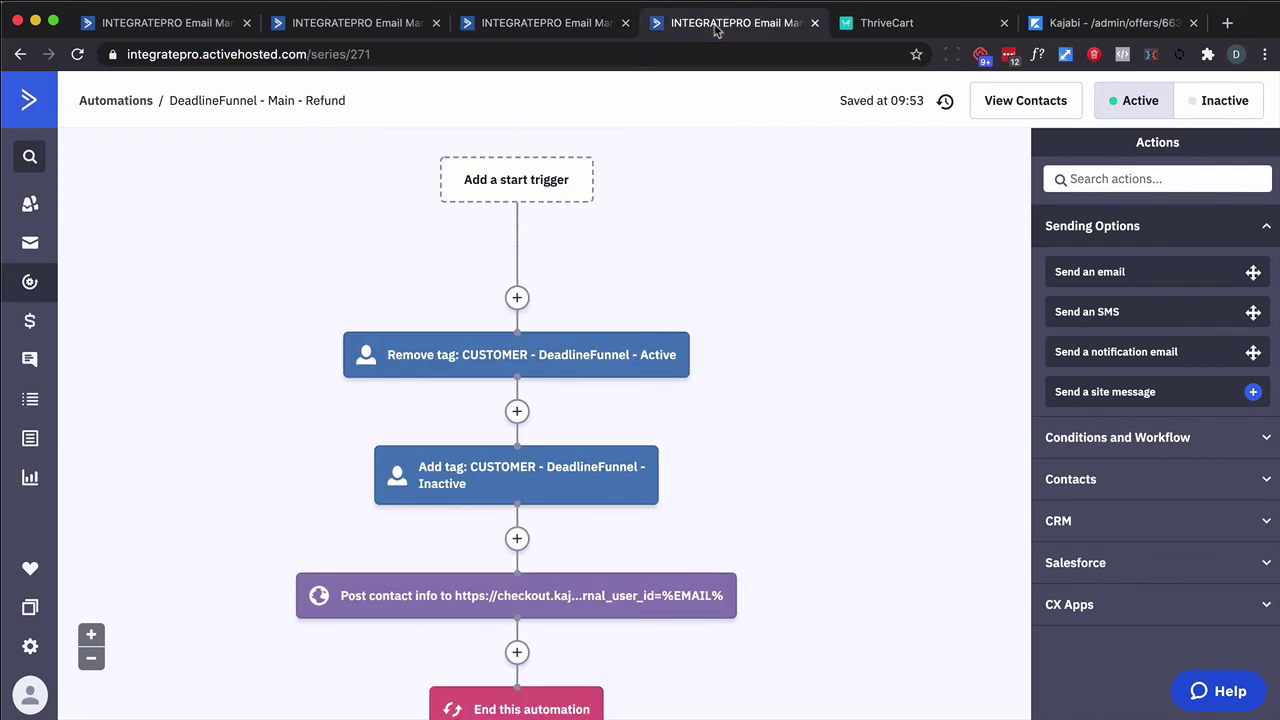
Fill the checkout with the buyer's name, e-mail, state Alaska, a ZIP and age 0–30
{"action": "left_click", "coordinate": [935, 25]}
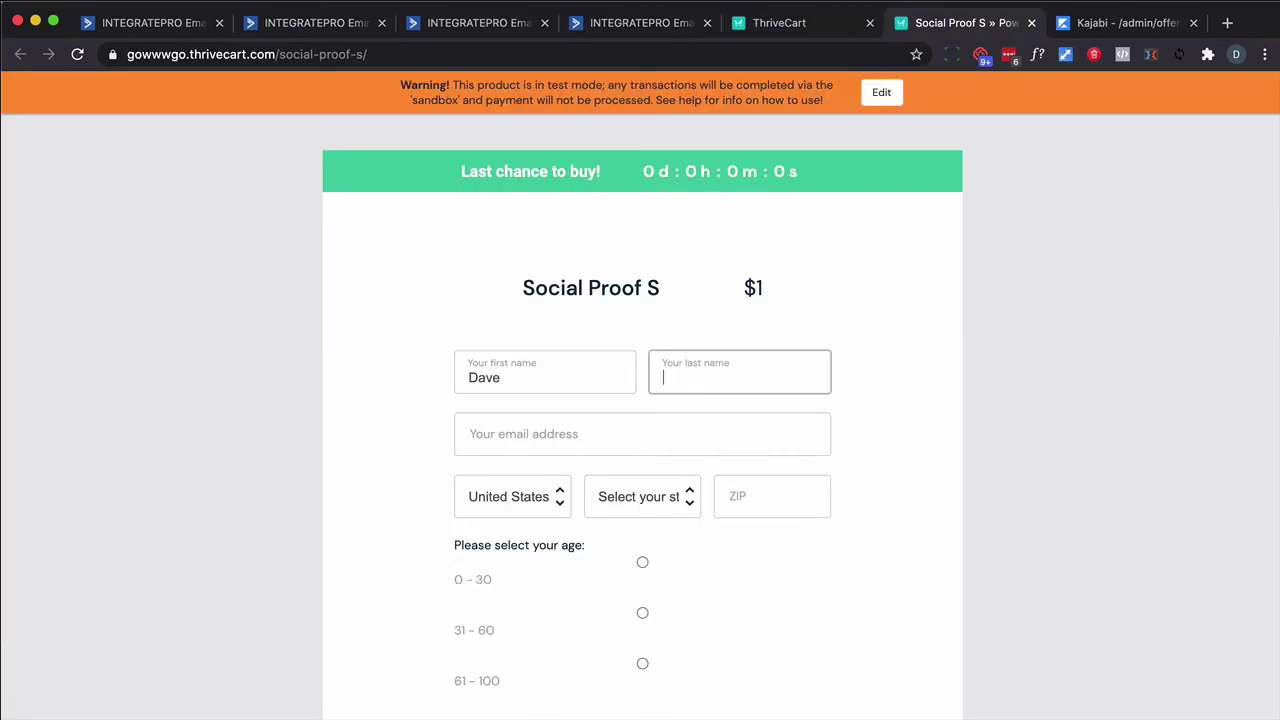
{"action": "type", "text": "Wooding"}
{"action": "key", "text": "Tab"}
{"action": "left_click", "coordinate": [639, 497]}
{"action": "left_click", "coordinate": [615, 535]}
{"action": "key", "text": "Tab"}
{"action": "type", "text": "111111"}
{"action": "left_click", "coordinate": [643, 573]}
{"action": "scroll", "coordinate": [646, 574], "scroll_direction": "down", "scroll_amount": 3}
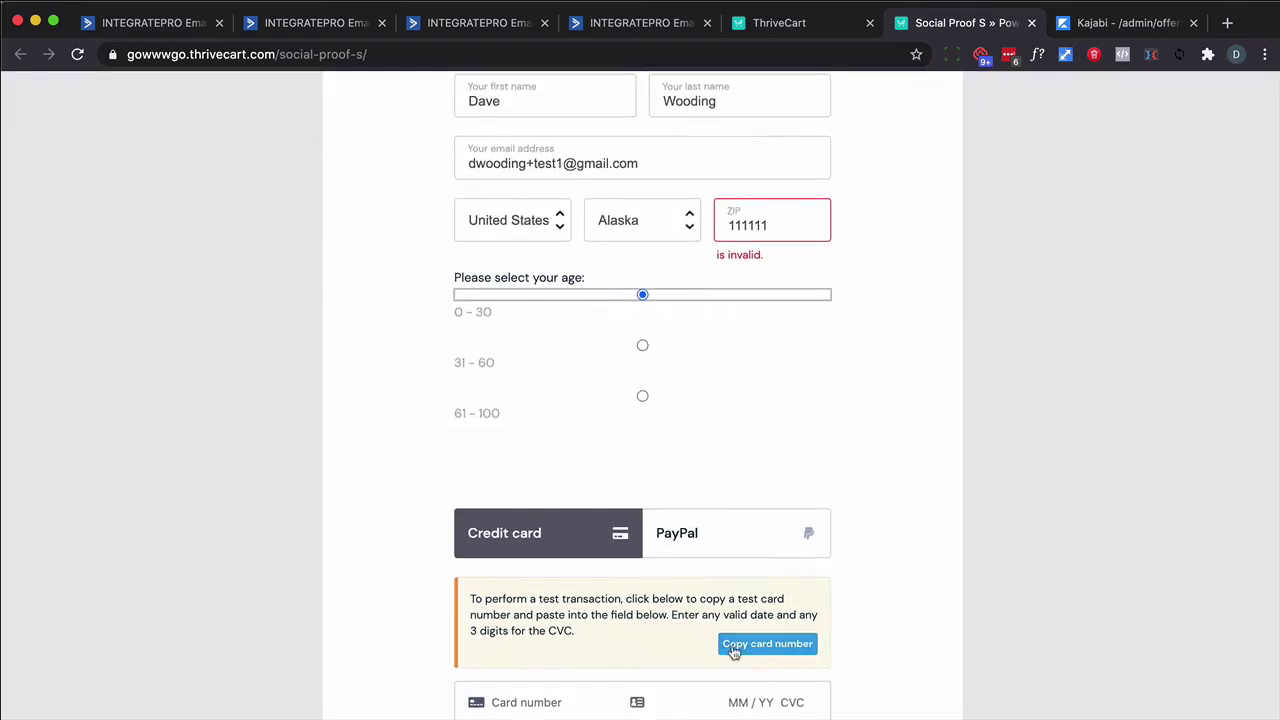
Paste the test card number and enter its expiry and CVC
{"action": "left_click", "coordinate": [733, 648]}
{"action": "left_click", "coordinate": [589, 686]}
{"action": "key", "text": "super+v"}
{"action": "type", "text": "0424242"}
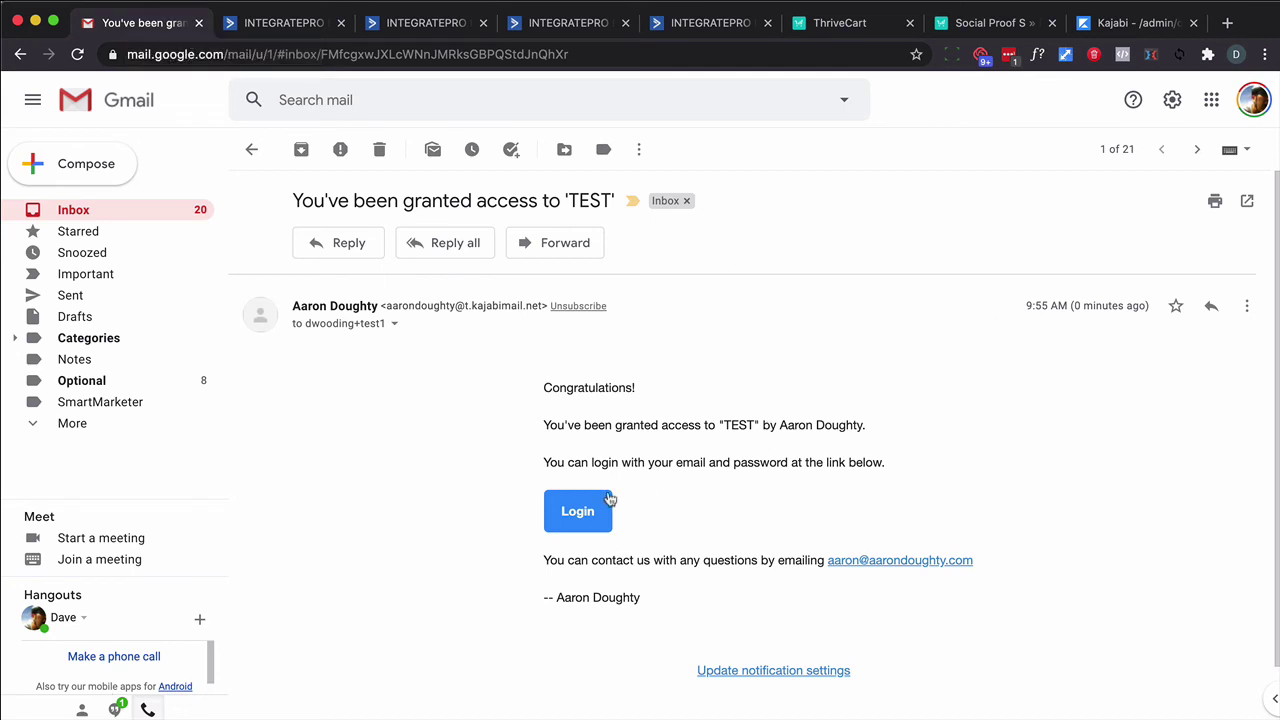
Reload ActiveCampaign Contacts and bring up the test buyer's record with its tags and automations
{"action": "left_click", "coordinate": [265, 35]}
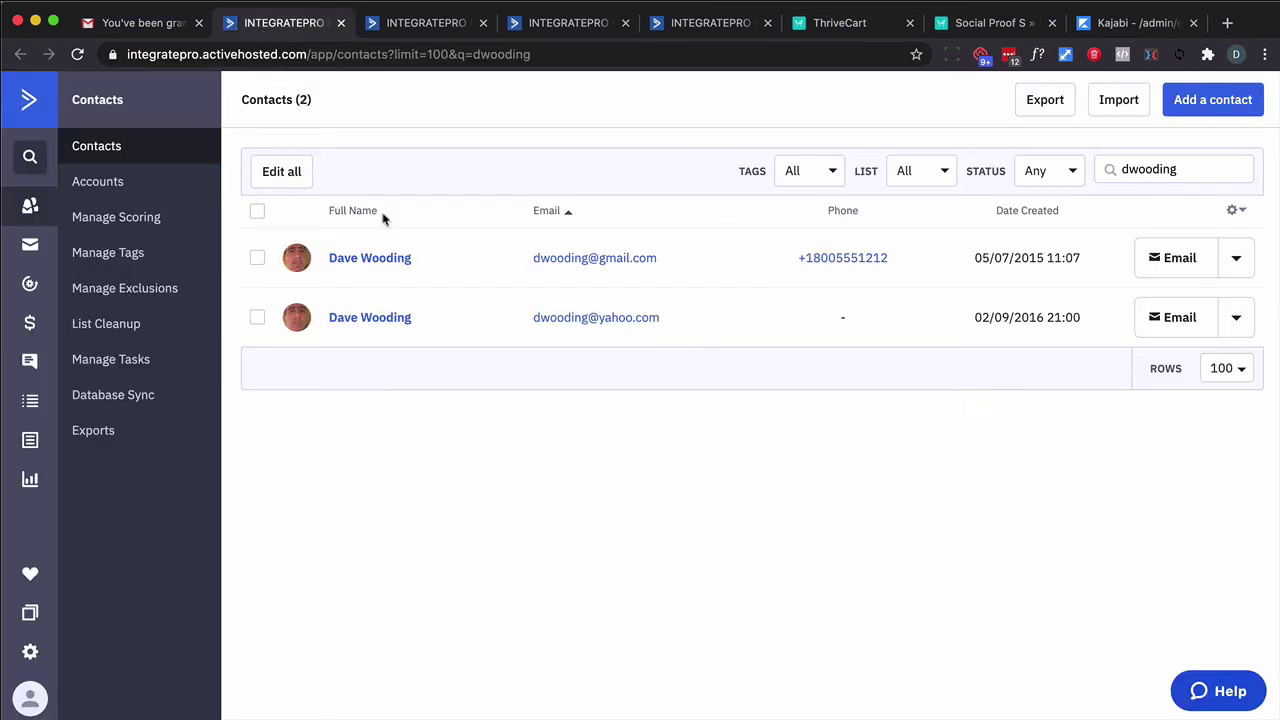
{"action": "key", "text": "super+r"}
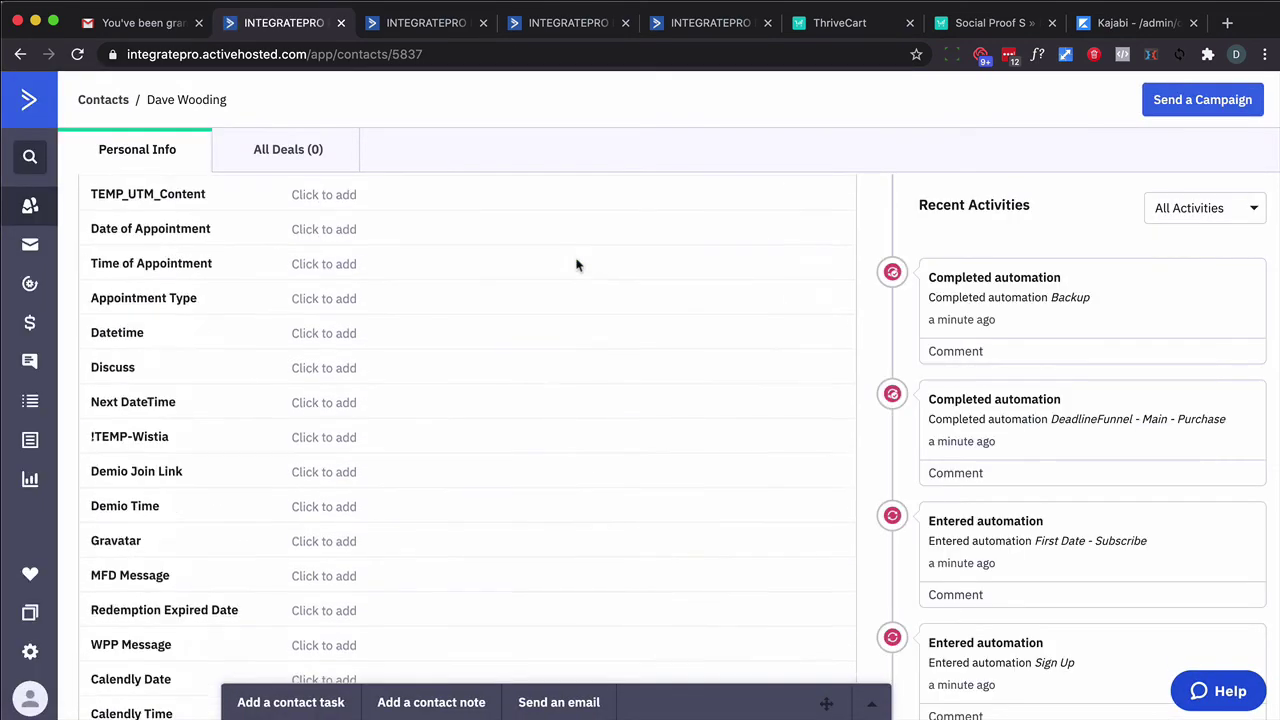
{"action": "scroll", "coordinate": [576, 265], "scroll_direction": "down", "scroll_amount": 5}
{"action": "mouse_move", "coordinate": [640, 270]}
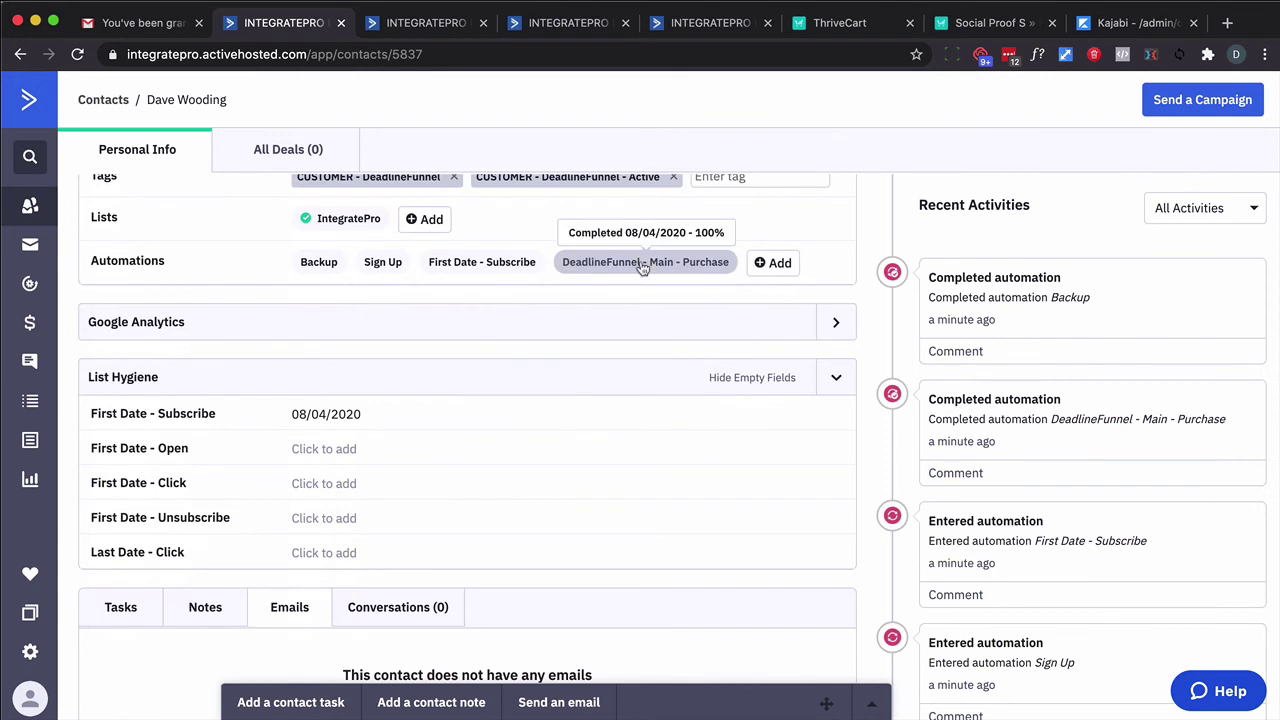
In Kajabi People, search the test buyer's e-mail and open their record showing TEST granted free
{"action": "left_click", "coordinate": [1108, 24]}
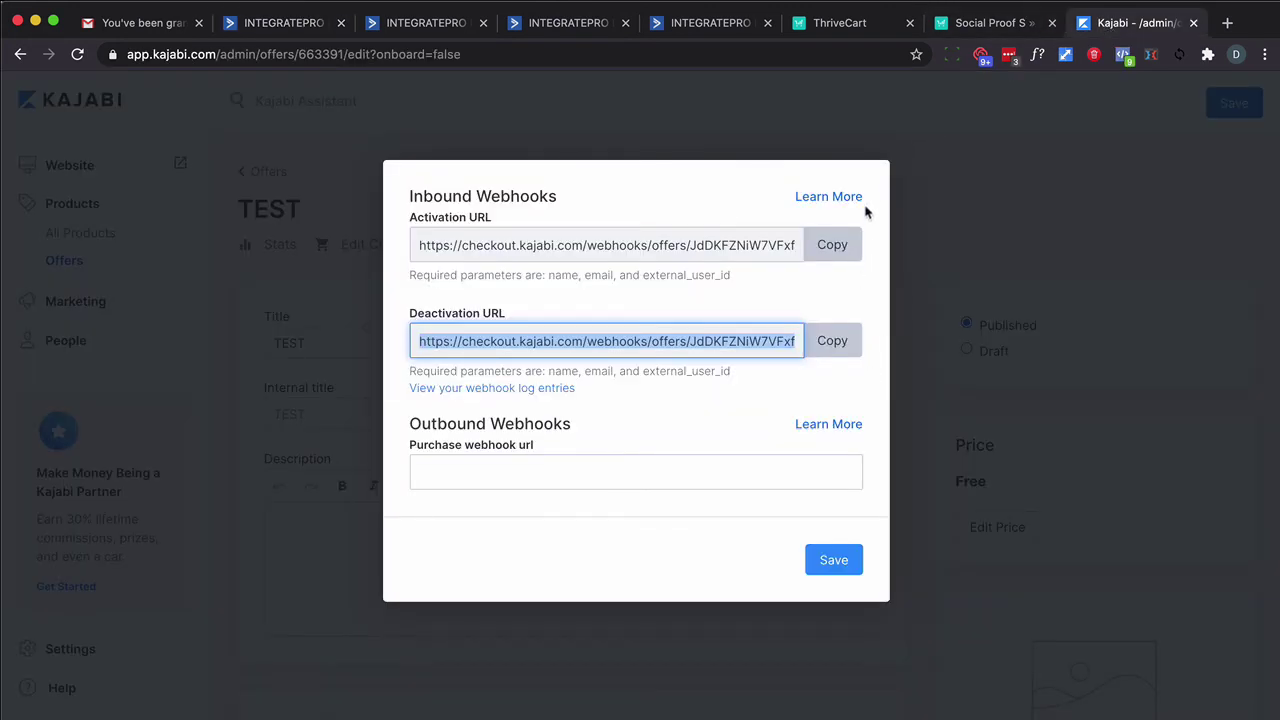
{"action": "left_click", "coordinate": [903, 243]}
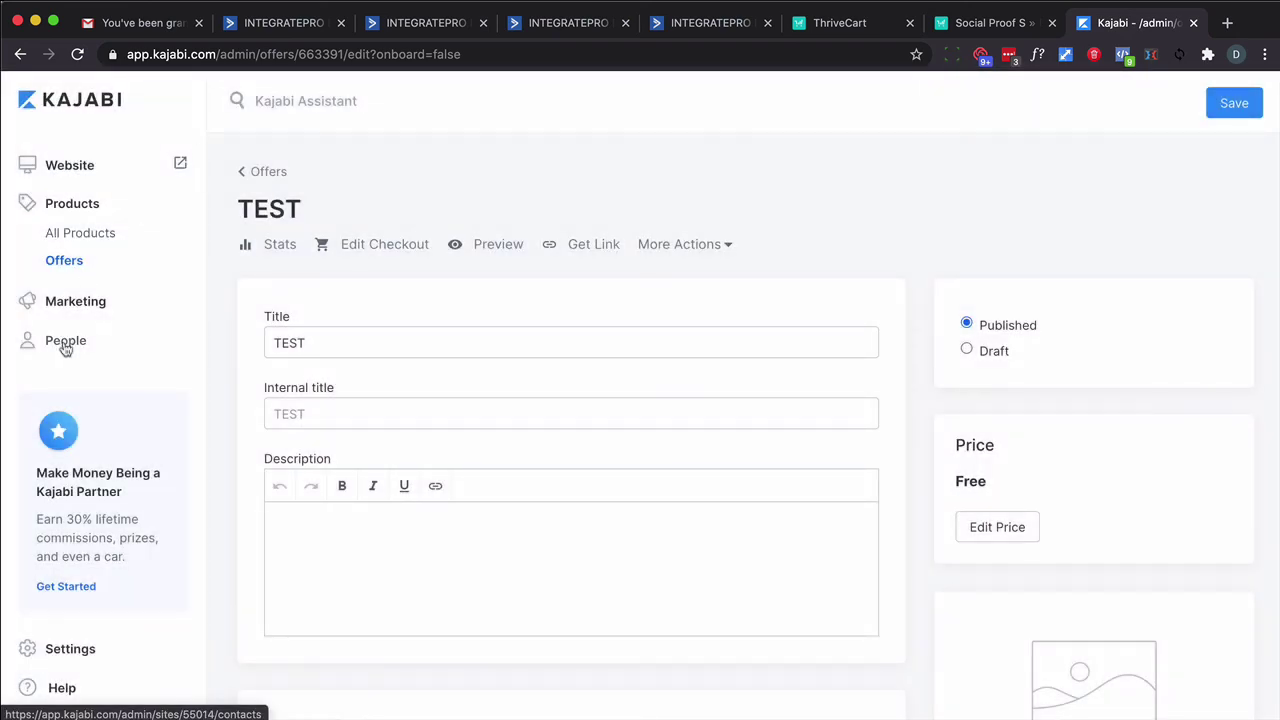
{"action": "left_click", "coordinate": [65, 341]}
{"action": "left_click", "coordinate": [414, 322]}
{"action": "key", "text": "Return"}
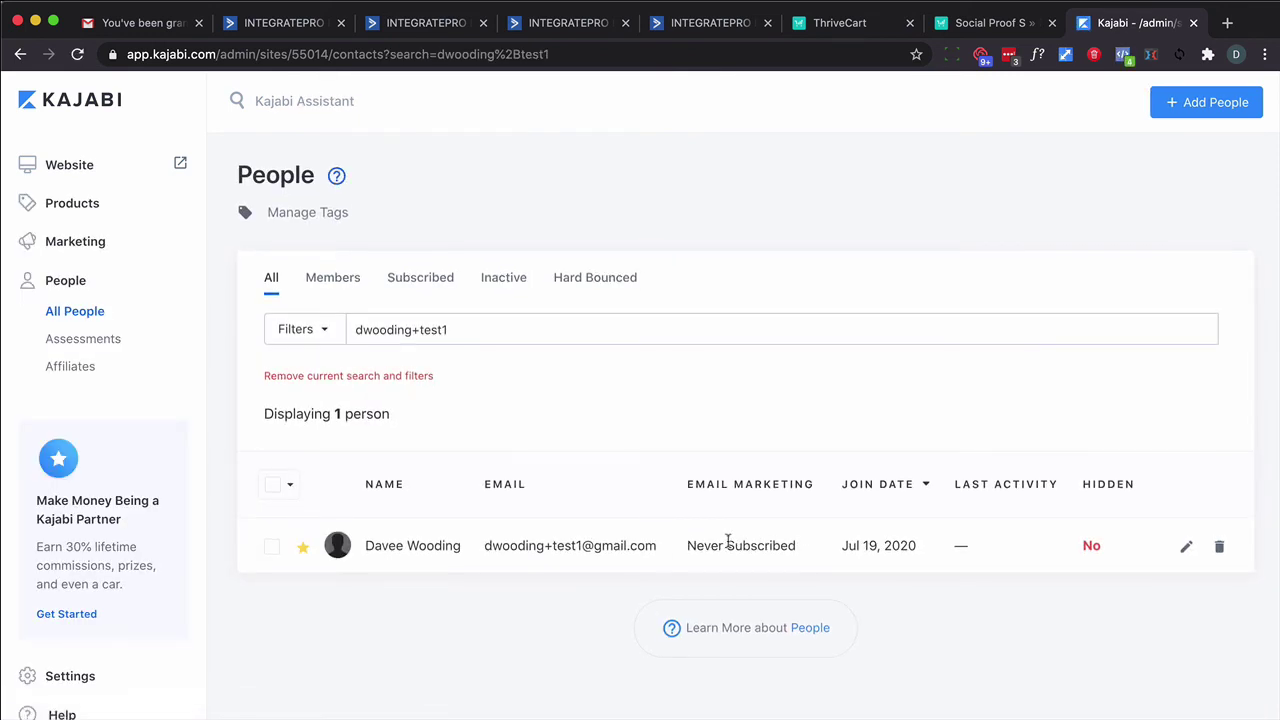
{"action": "left_click", "coordinate": [441, 547]}
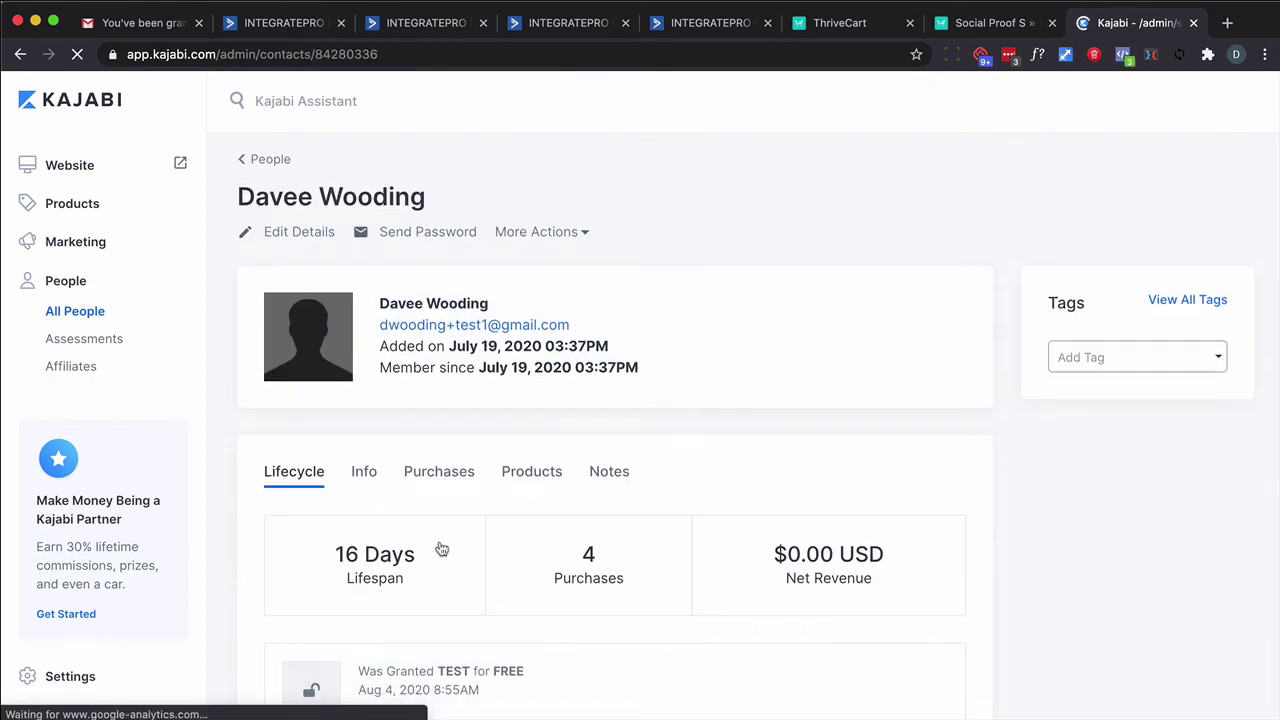
{"action": "scroll", "coordinate": [437, 546], "scroll_direction": "down", "scroll_amount": 2}
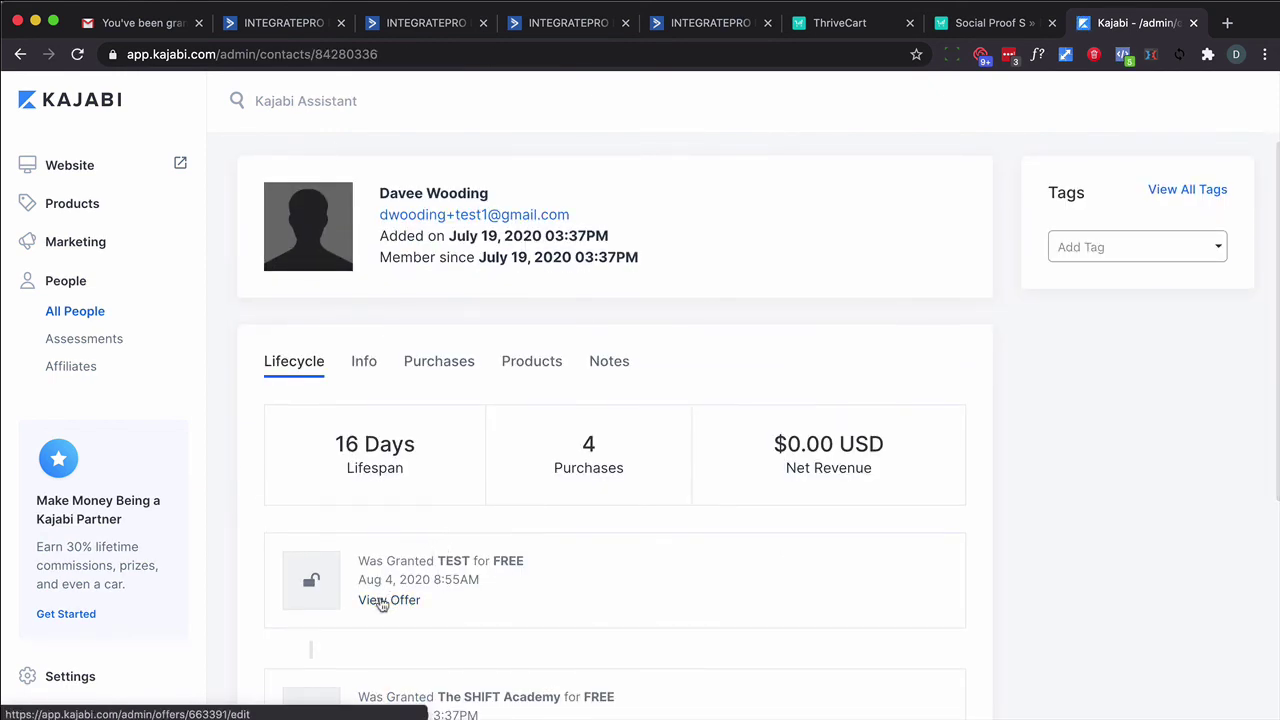